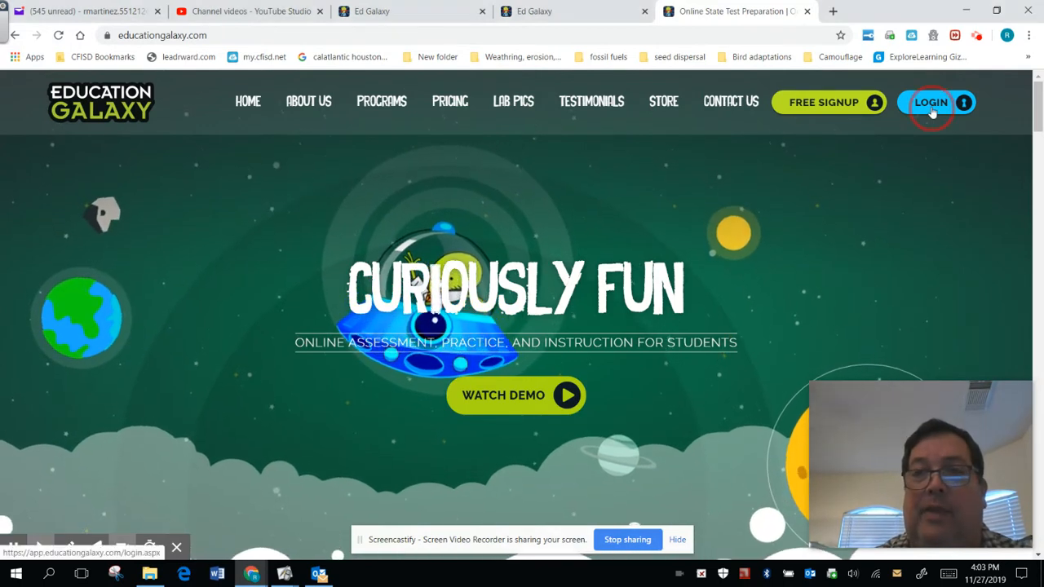
Open the Education Galaxy login page and enter the teacher's e-mail address as the username
click(933, 106)
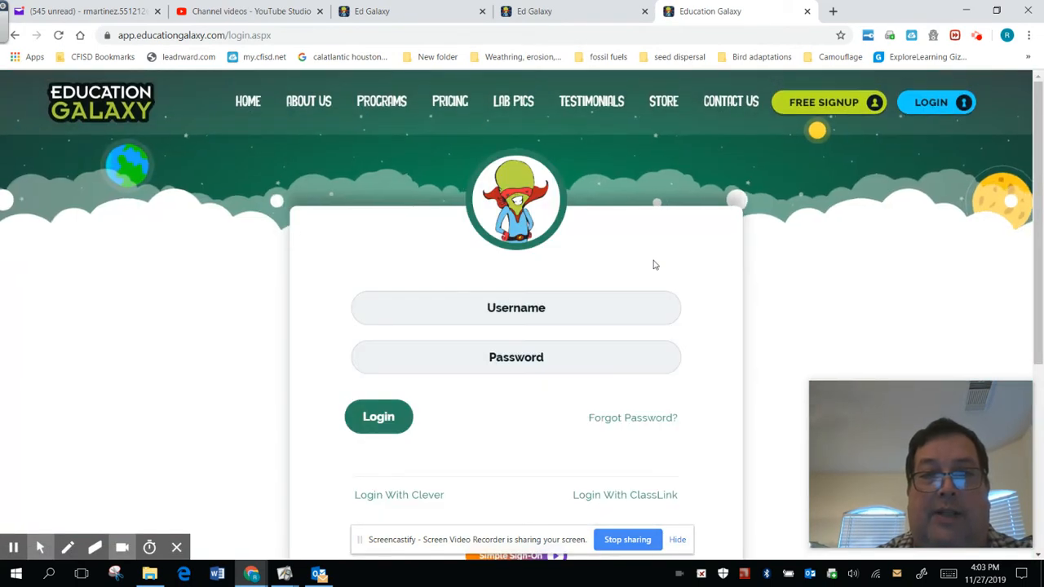
click(535, 311)
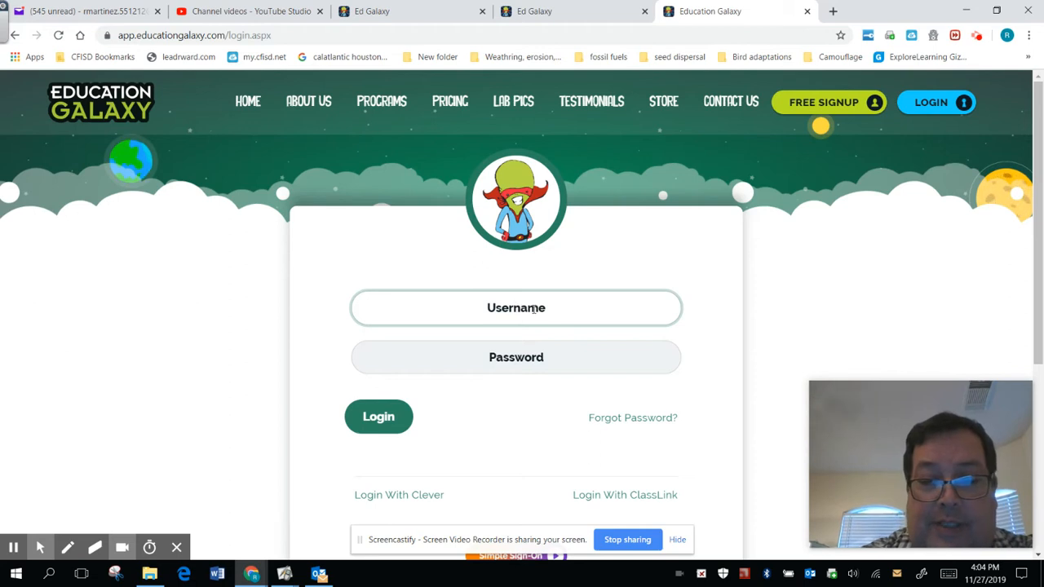
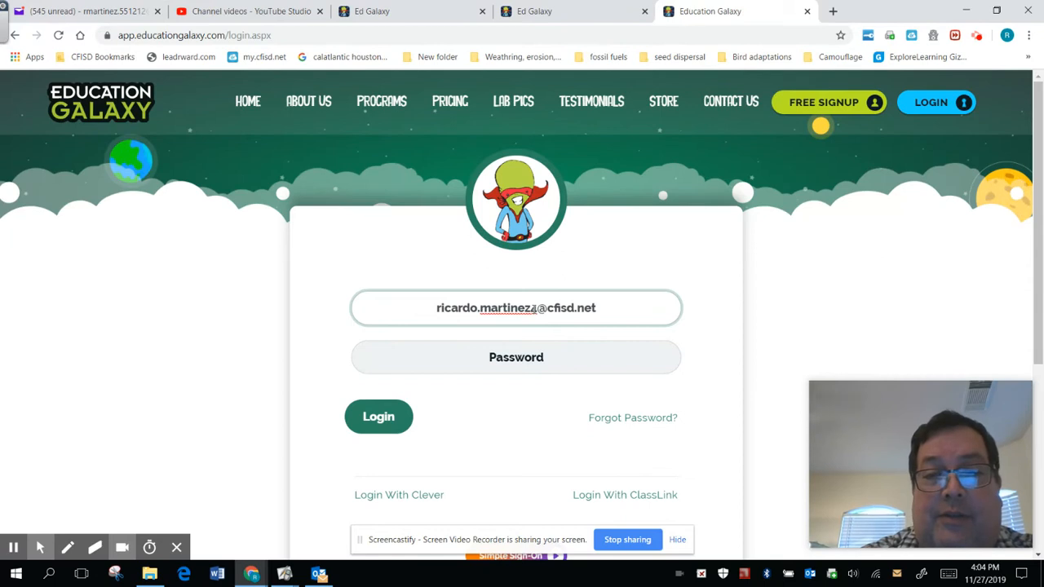
Enter the account password and log in to the teacher account
click(468, 343)
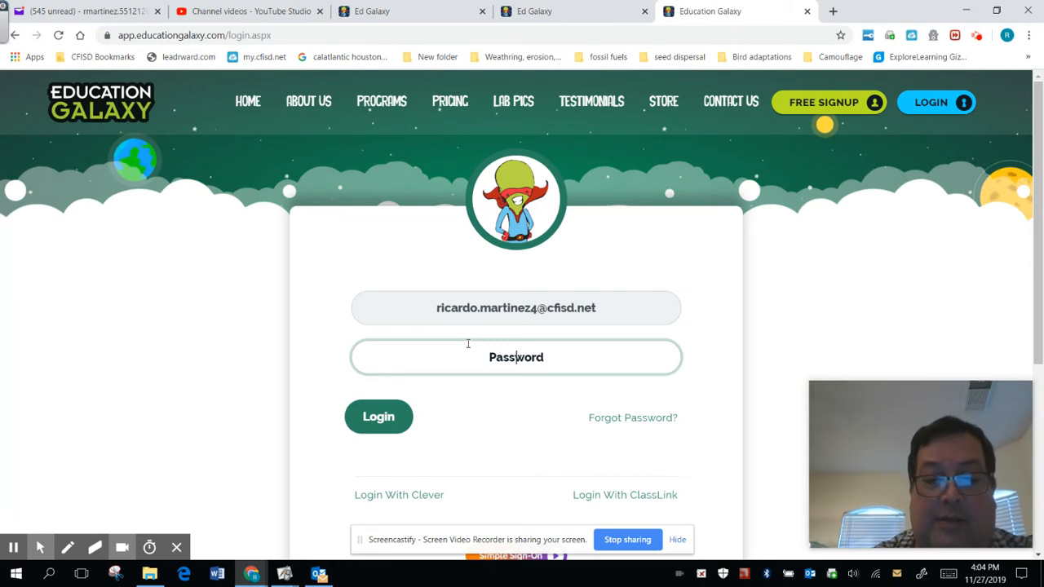
text(*********)
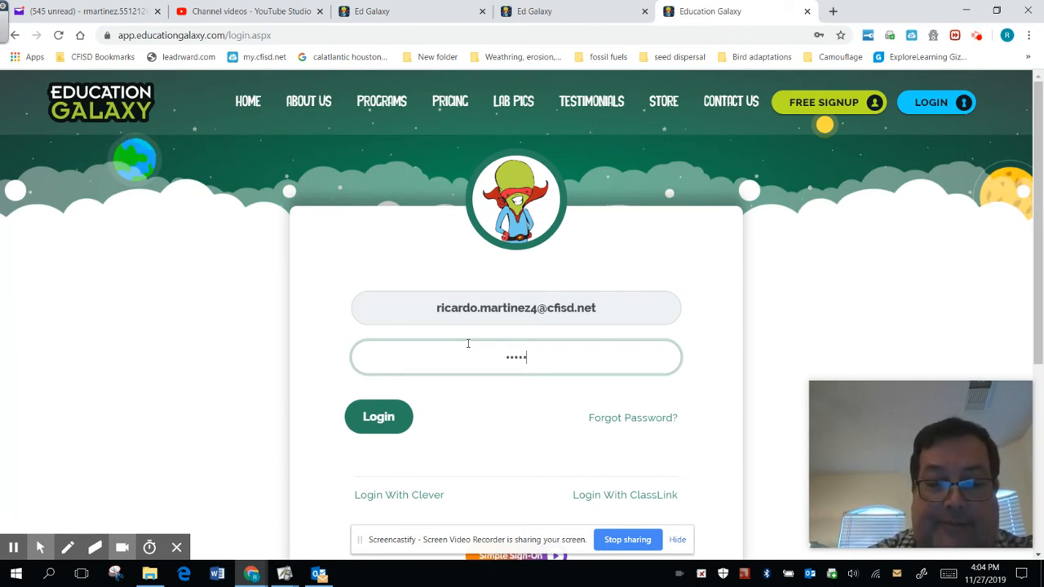
text(*)
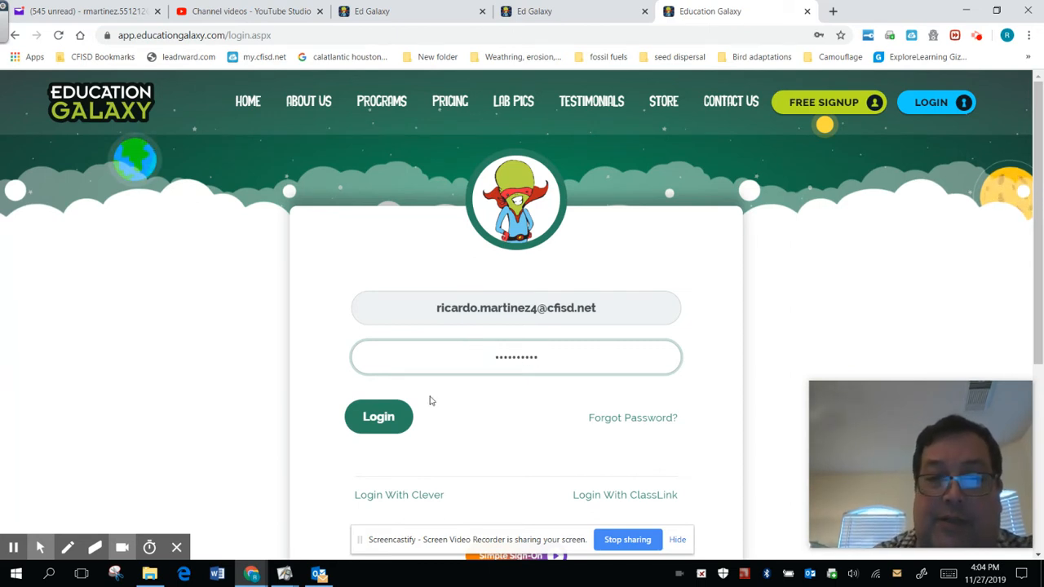
click(380, 421)
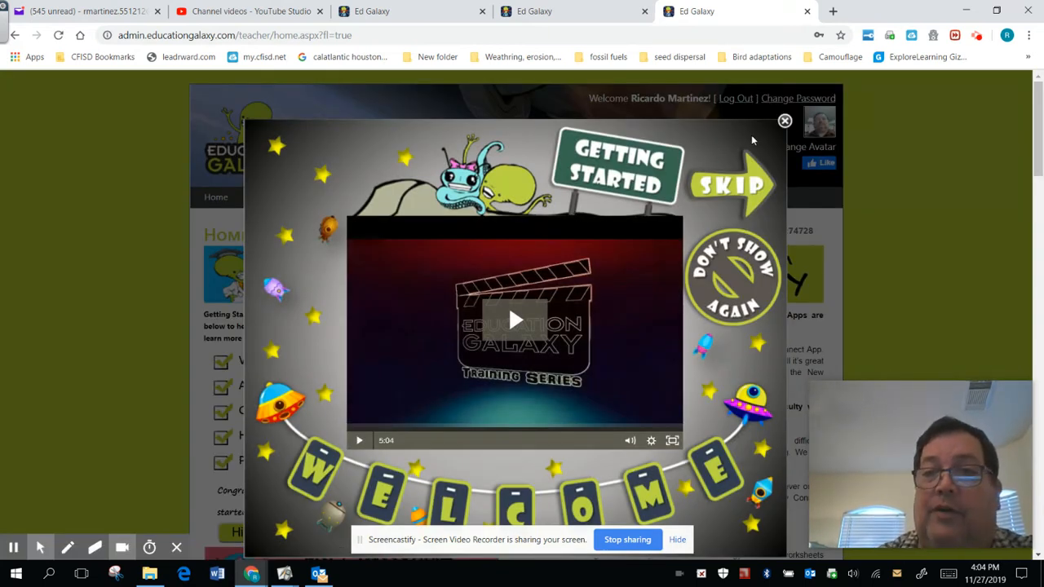
Dismiss the Getting Started welcome video and hide the Getting Started checklist on the home page
click(782, 126)
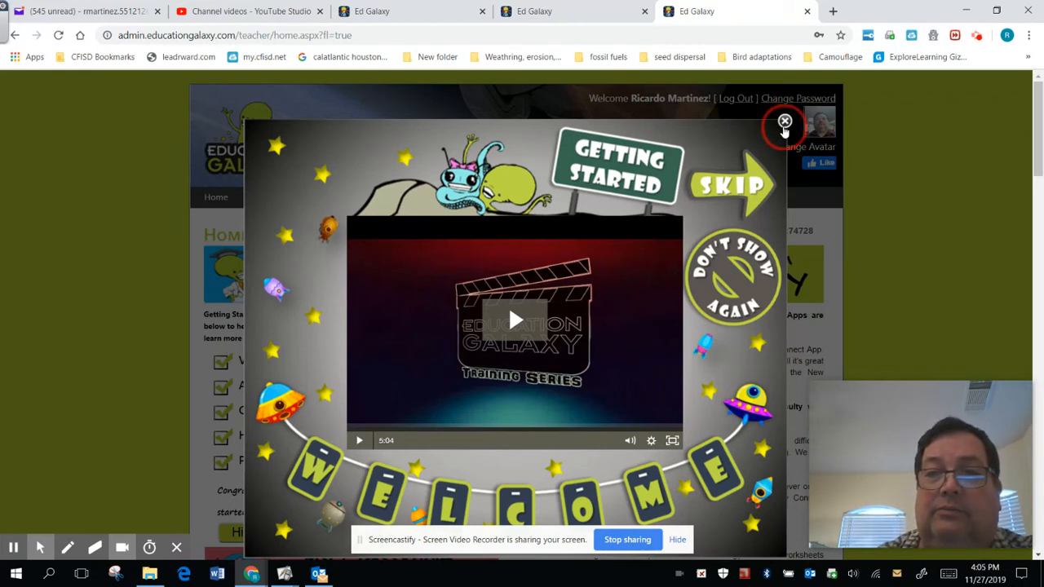
click(784, 123)
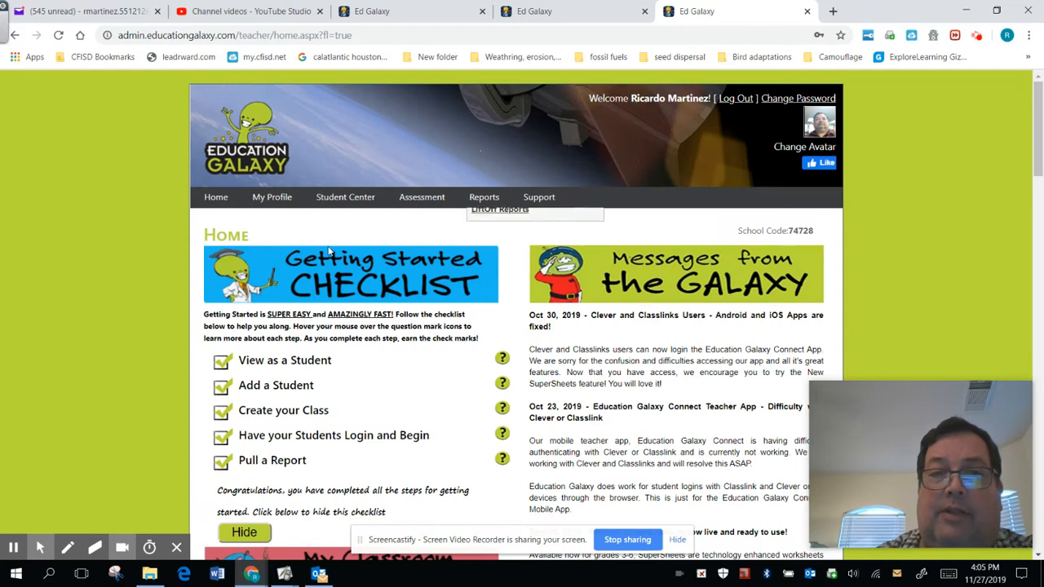
scroll(106, 473, down, 1)
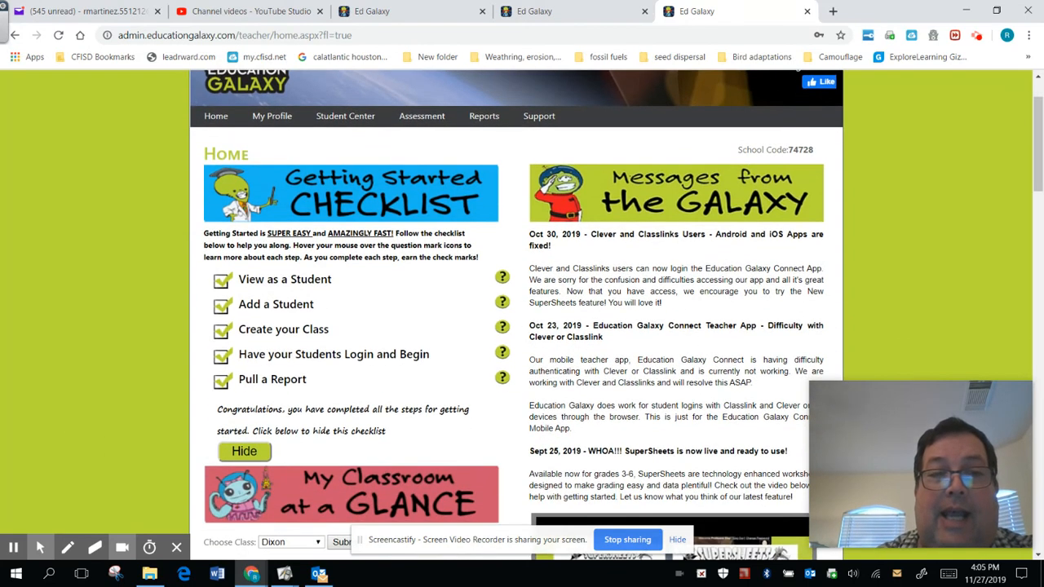
scroll(68, 408, up, 1)
scroll(66, 435, down, 1)
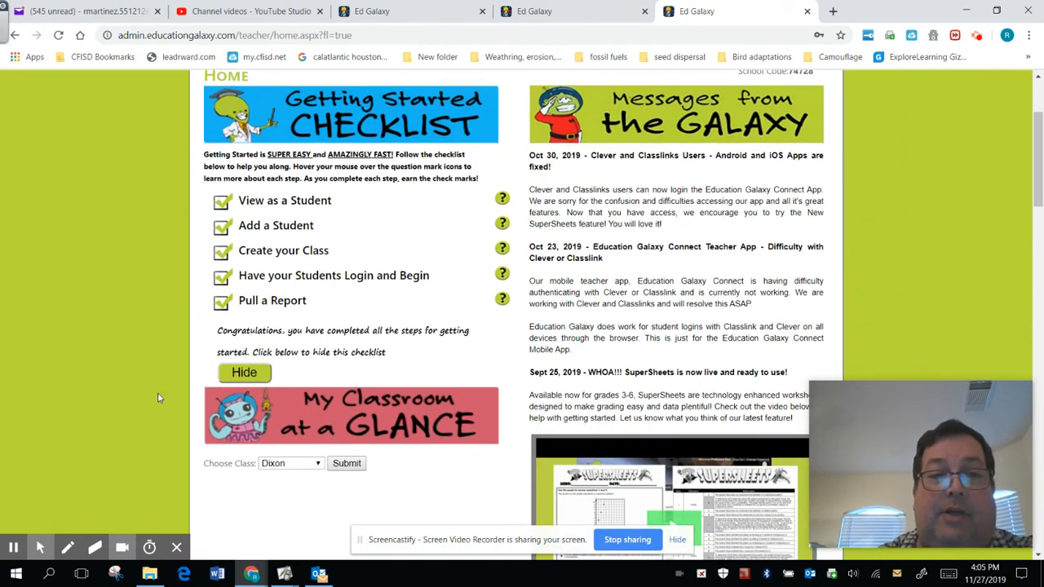
click(236, 373)
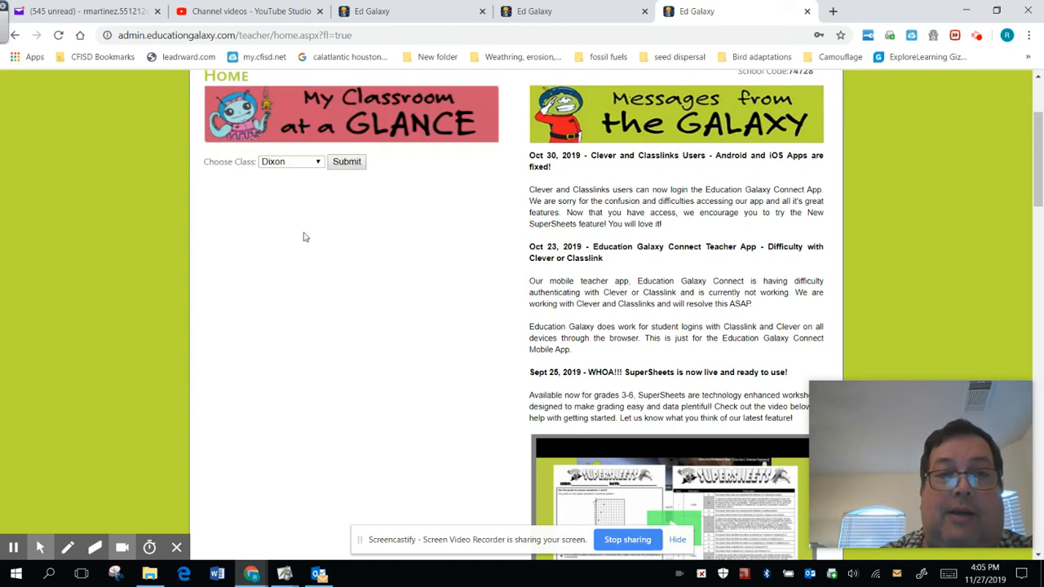
scroll(303, 236, up, 2)
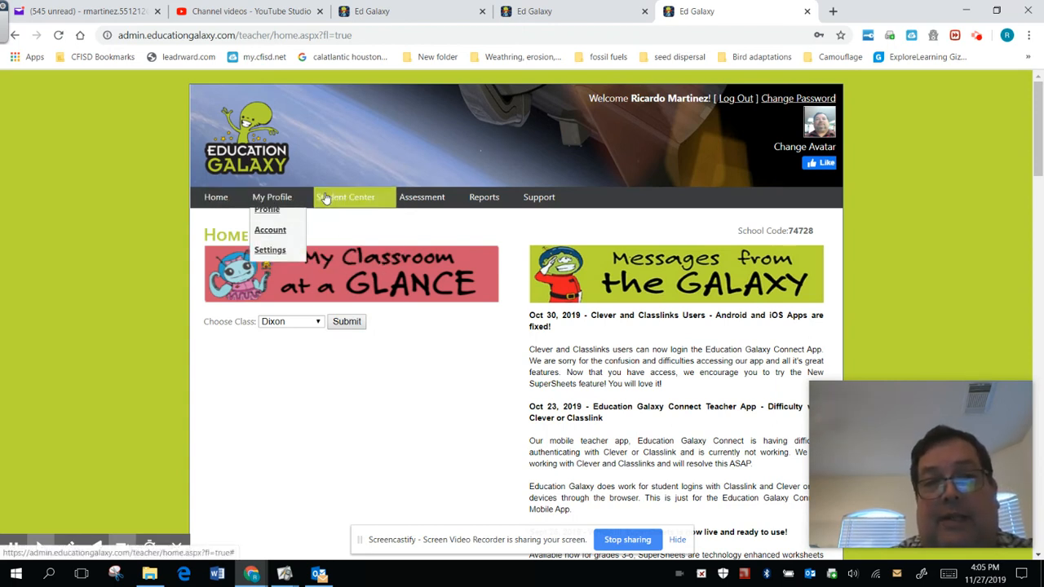
Open the Create a Class form in the Student Center and set the class grade to 4
mouse_move(269, 202)
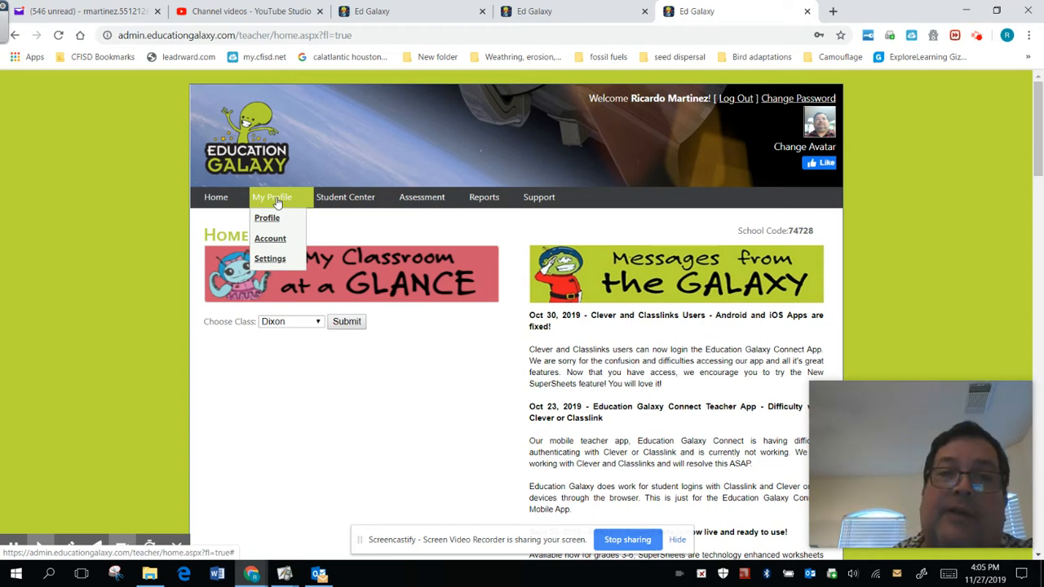
mouse_move(331, 197)
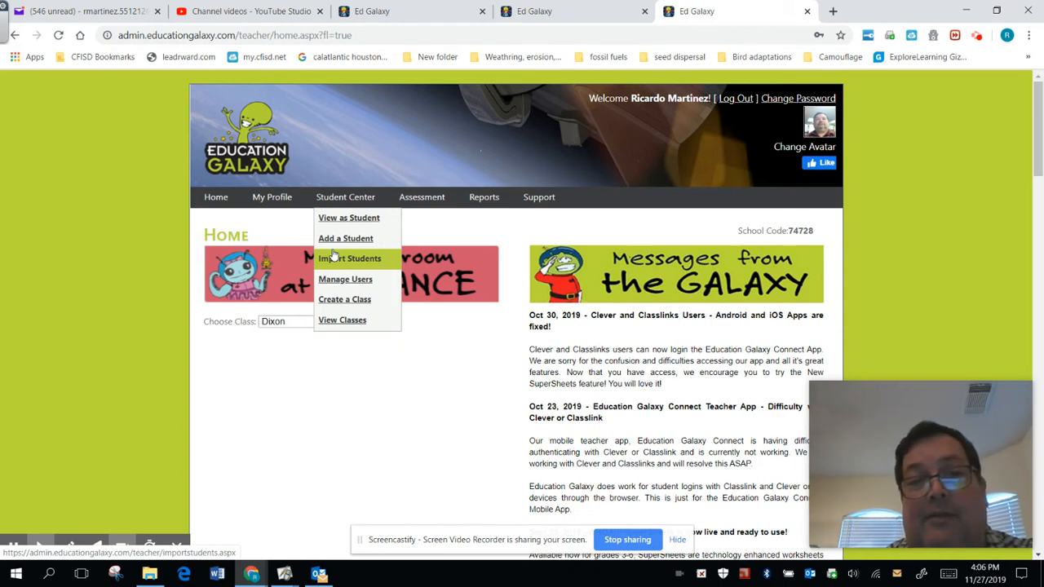
click(334, 301)
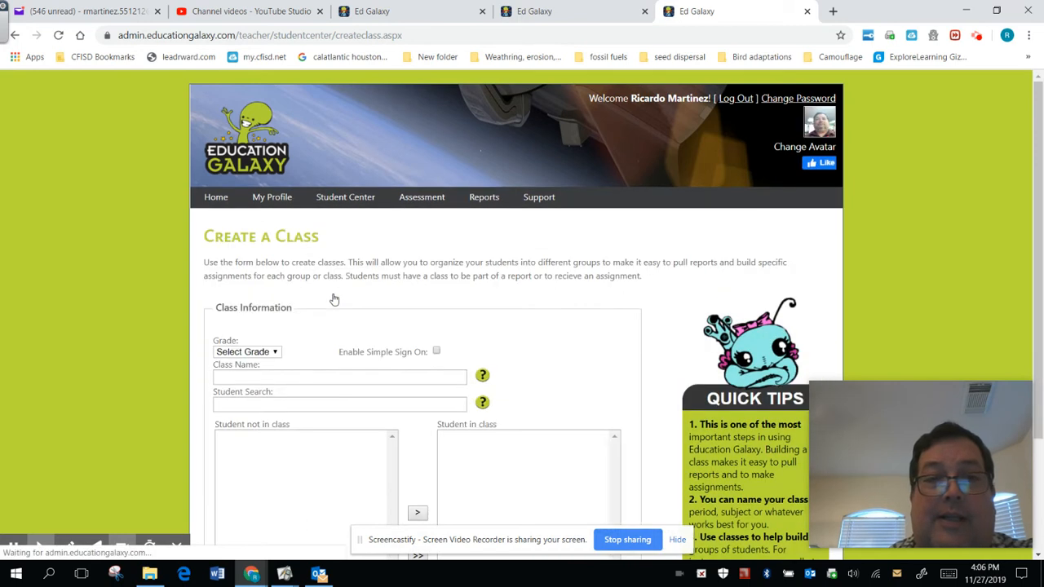
scroll(270, 311, down, 1)
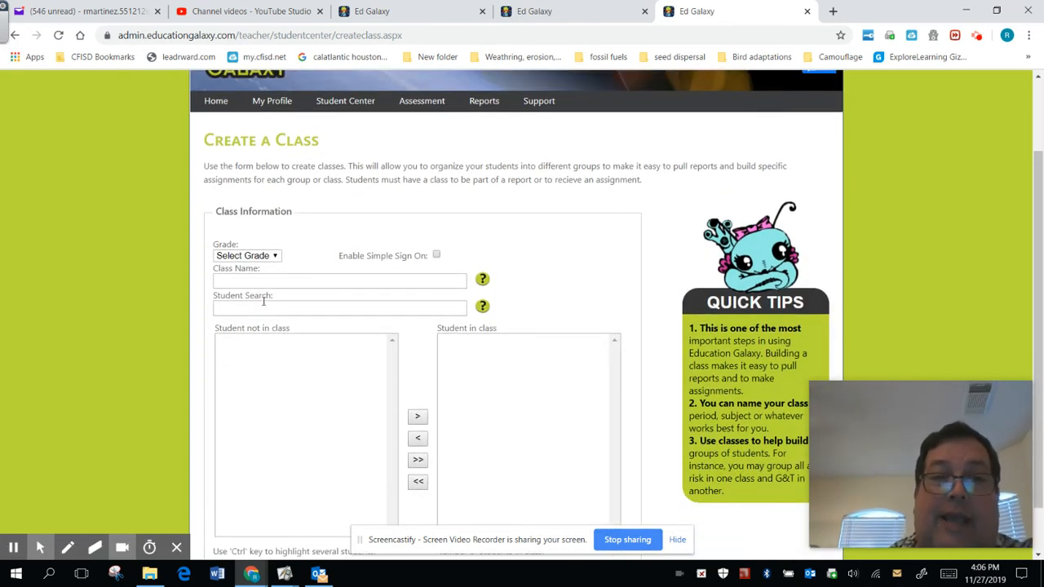
click(275, 256)
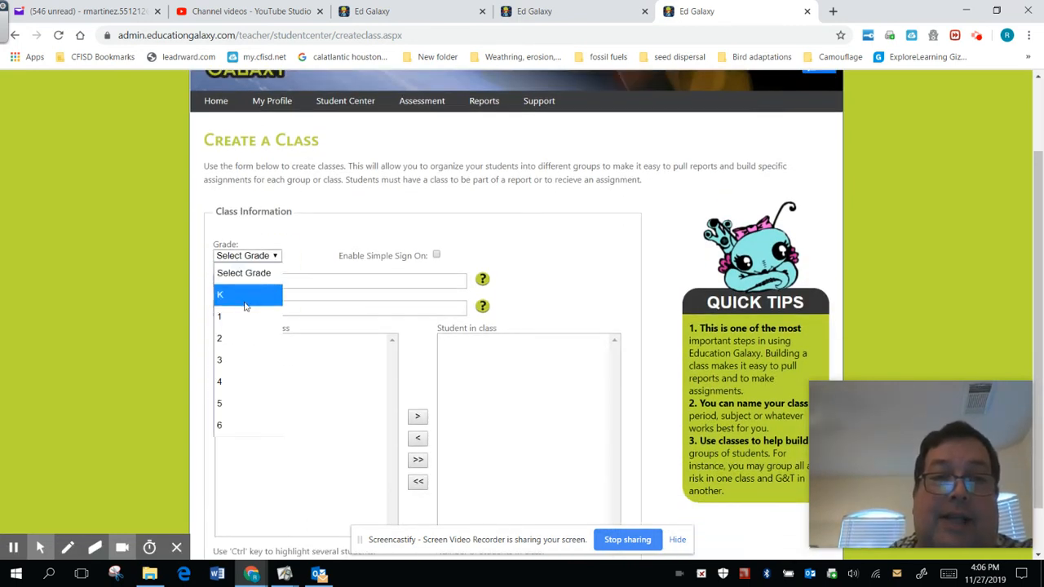
click(222, 382)
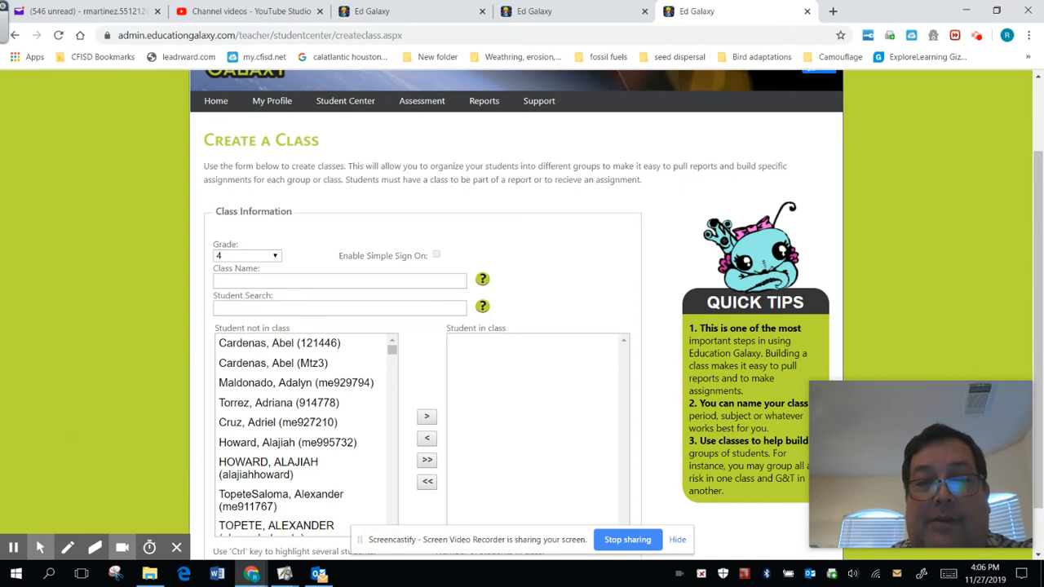
Add the fourth, fifth and ninth students of the grade 4 list to the new class
scroll(222, 381, down, 1)
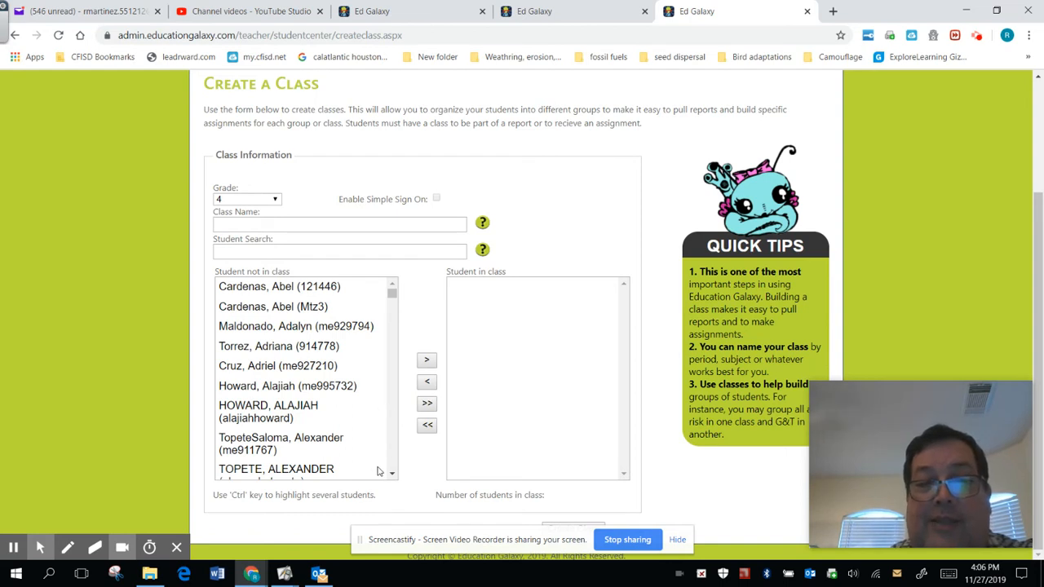
click(282, 347)
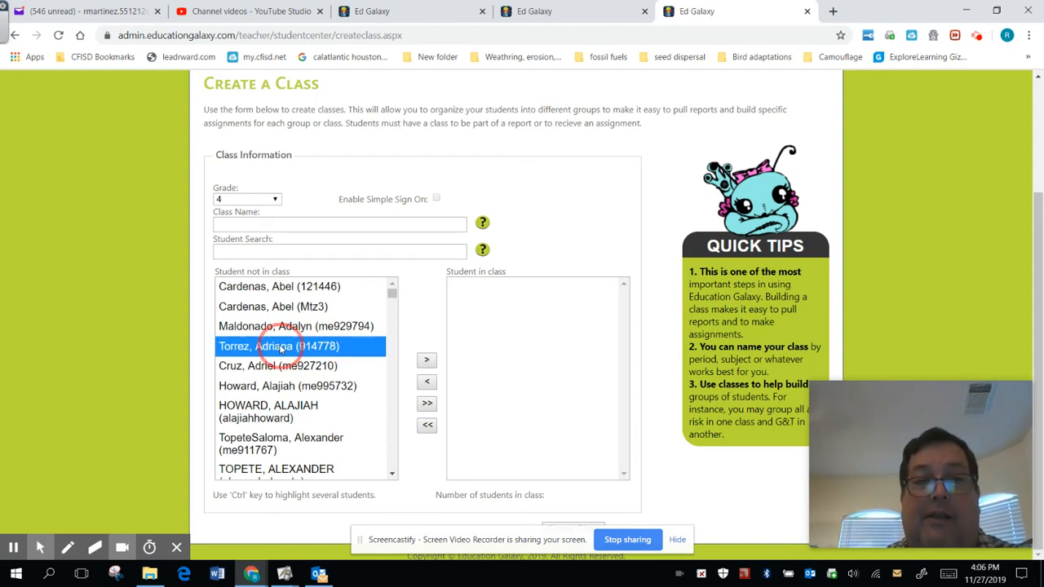
click(427, 362)
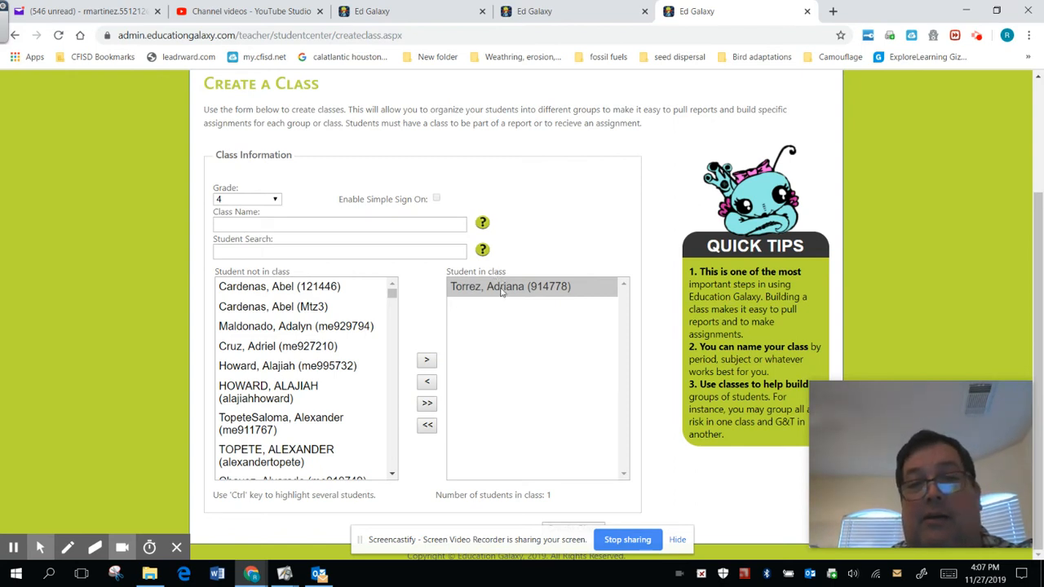
click(295, 349)
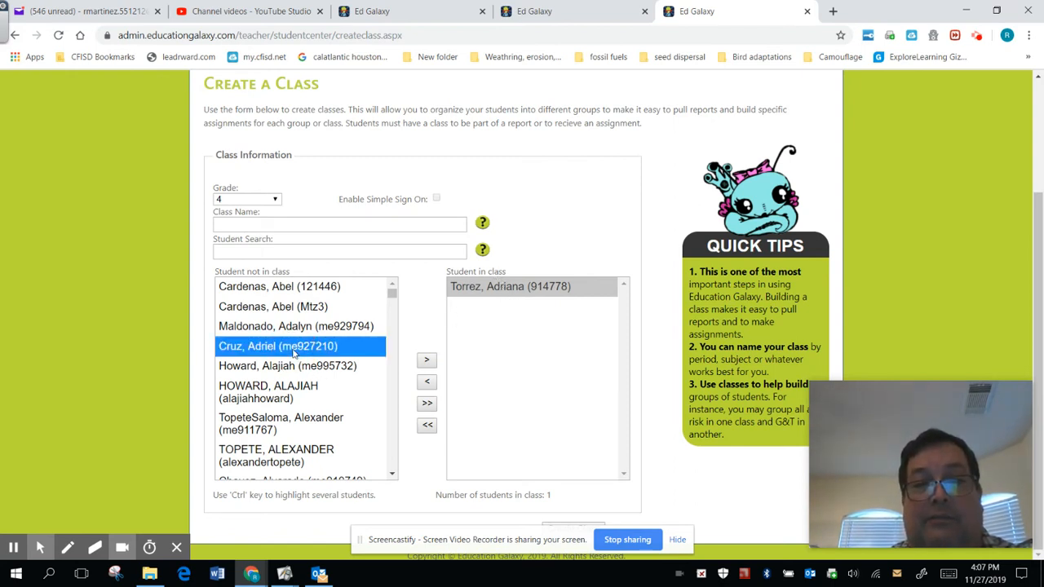
click(427, 362)
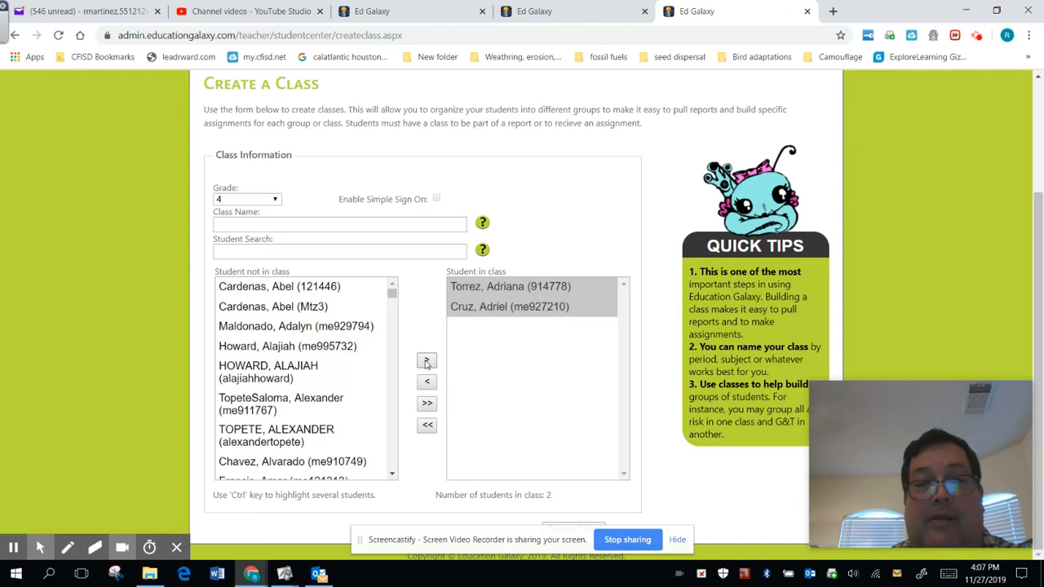
click(274, 440)
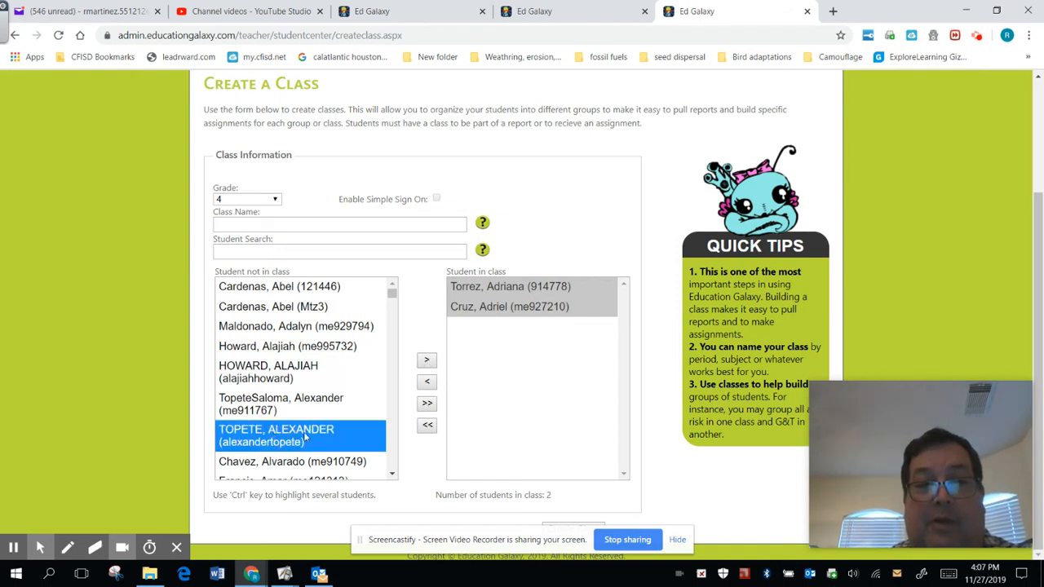
click(427, 360)
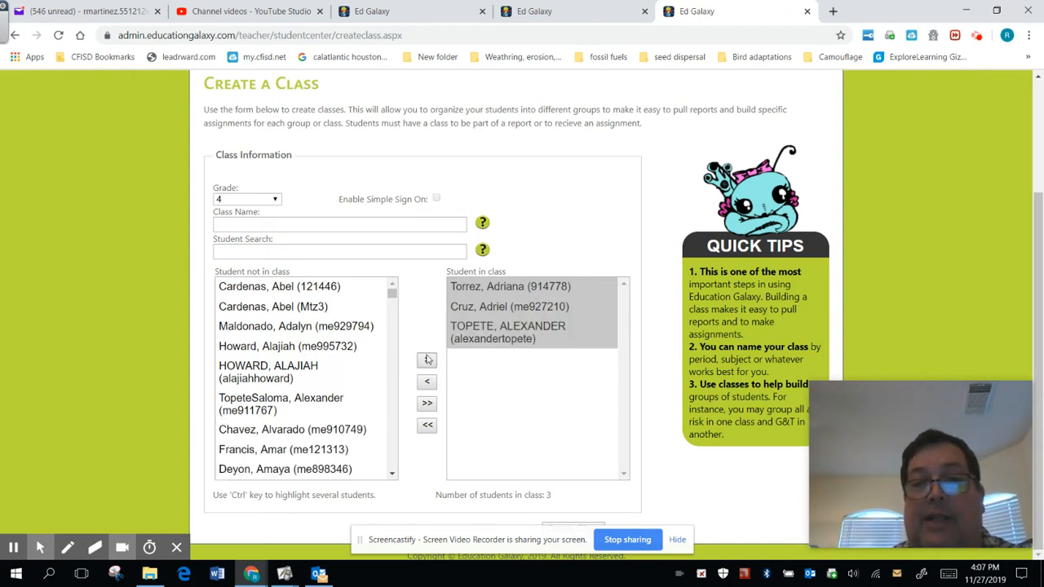
Name the new class Mtz2
click(374, 226)
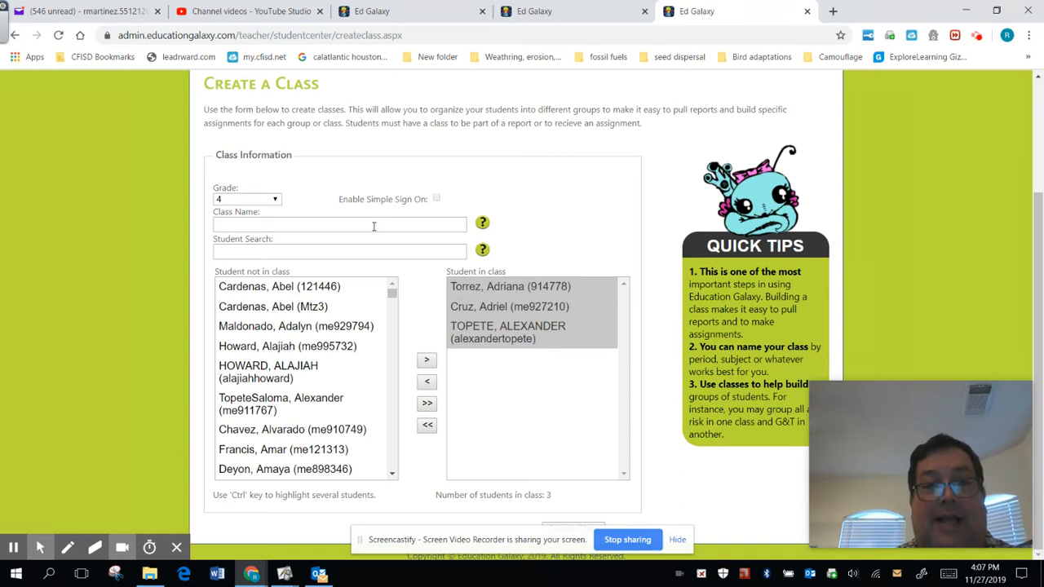
text(Mtz2)
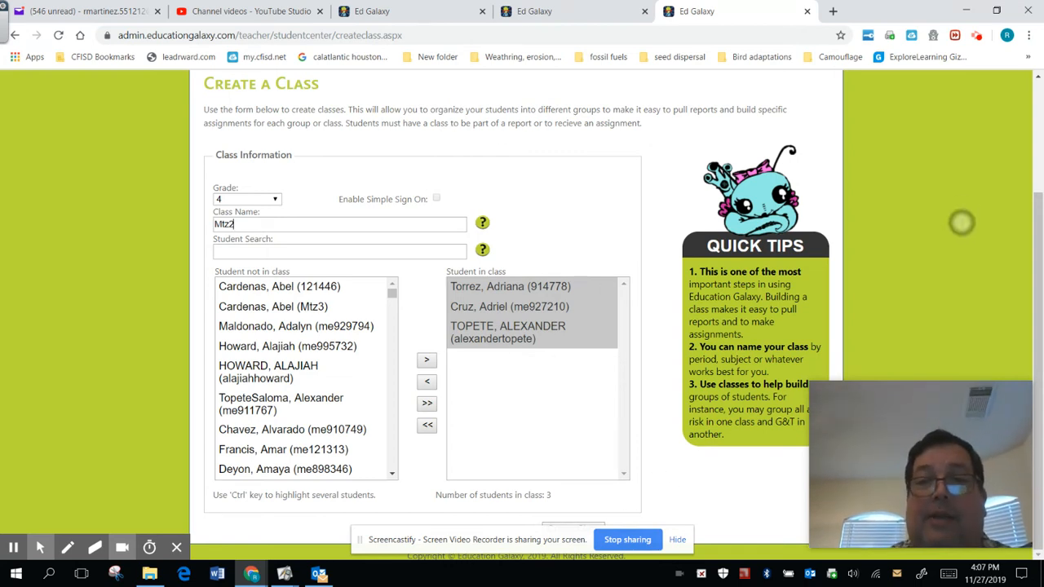
scroll(976, 313, up, 2)
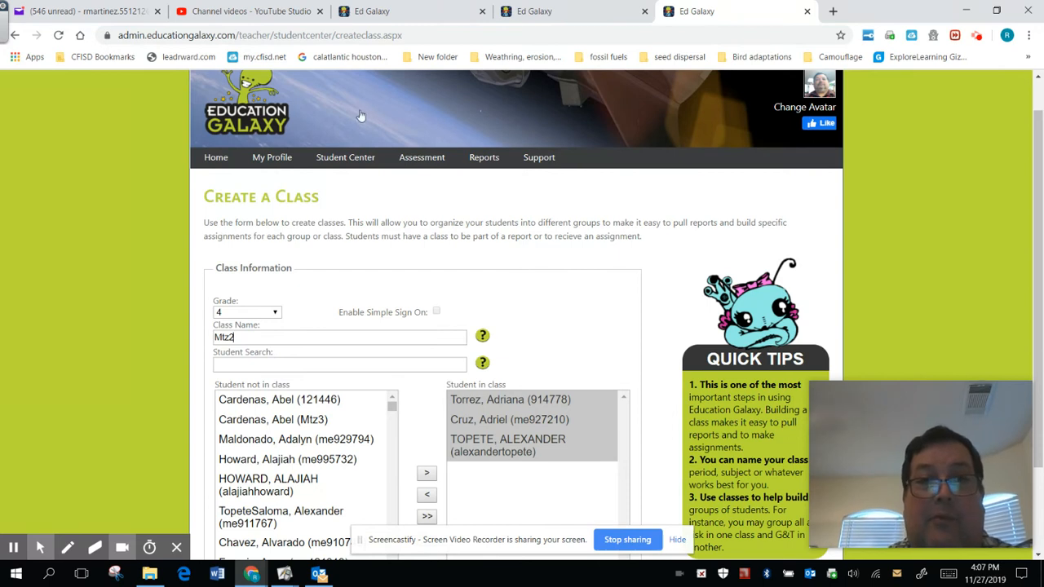
View the existing classes, open the HR class for editing, and examine the students in its roster
mouse_move(341, 155)
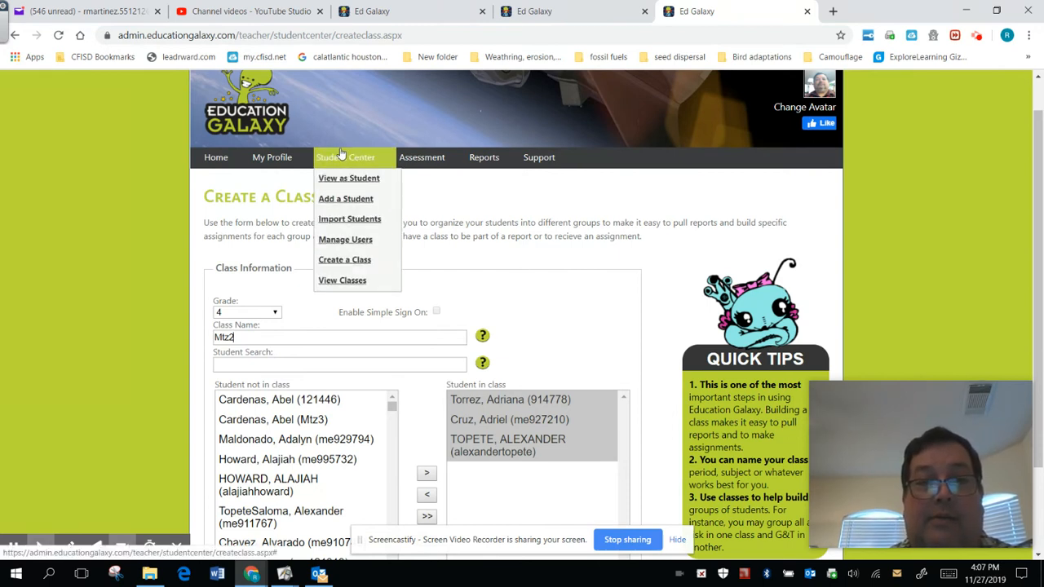
click(339, 282)
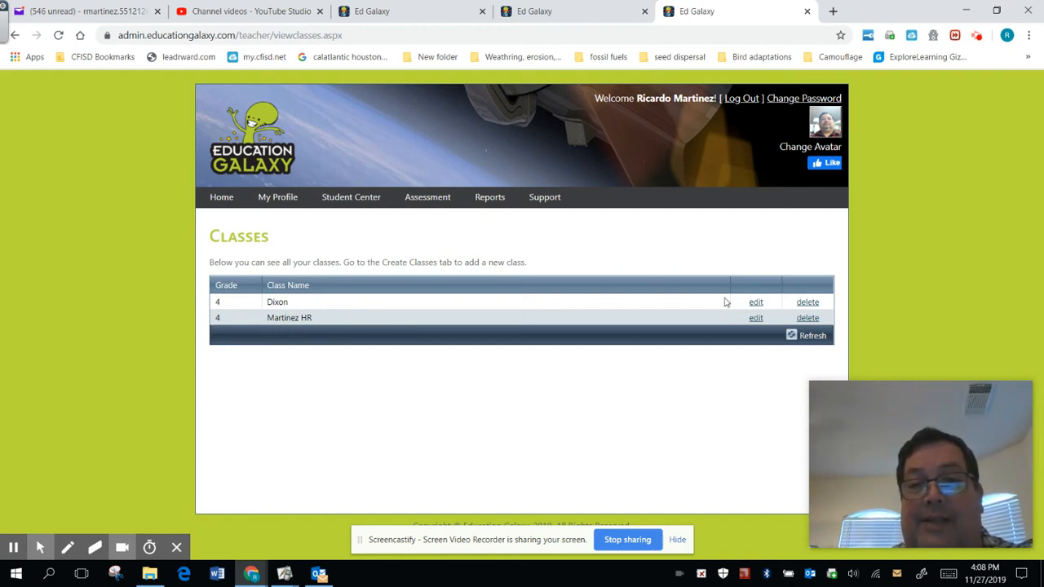
click(754, 319)
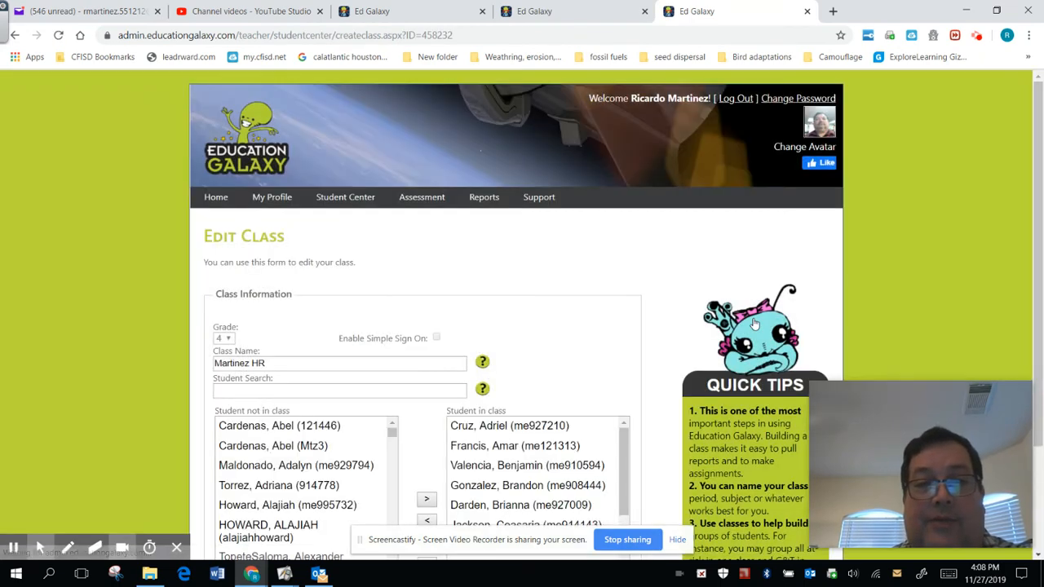
scroll(754, 325, down, 2)
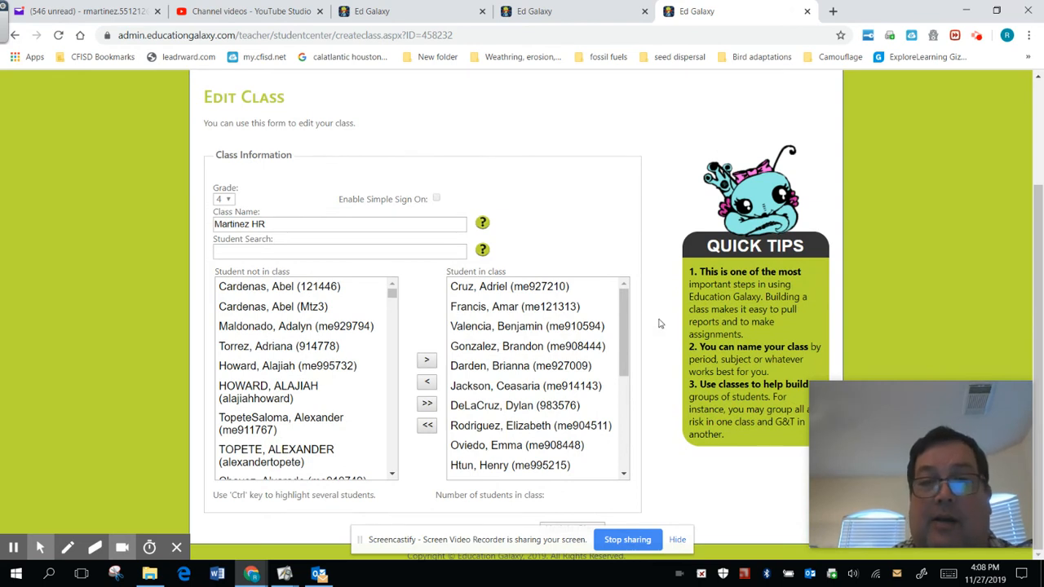
mouse_move(625, 321)
mouse_down()
mouse_move(630, 425)
mouse_move(620, 421)
mouse_move(625, 329)
mouse_up()
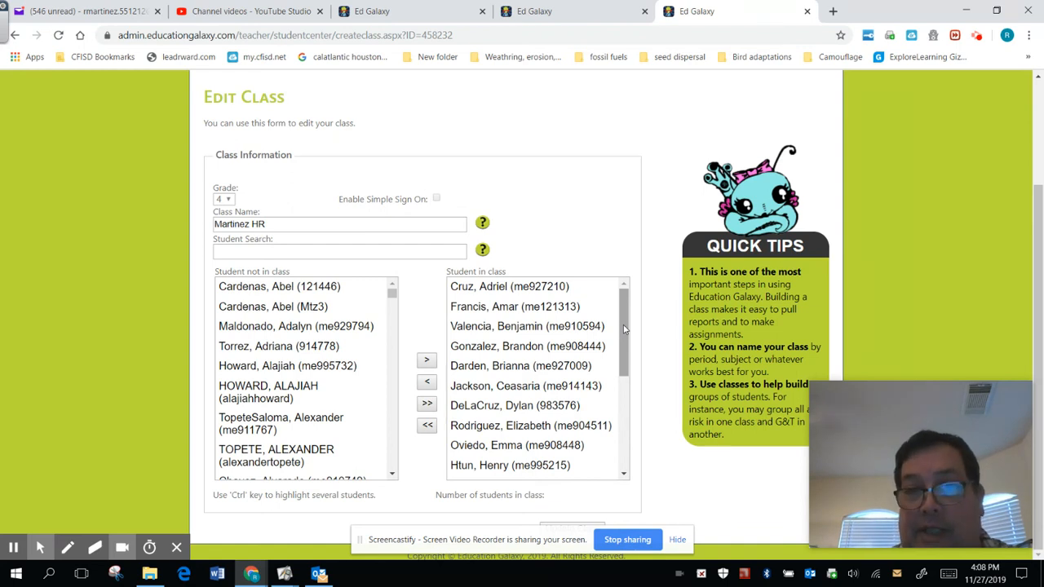
drag(624, 324, 628, 366)
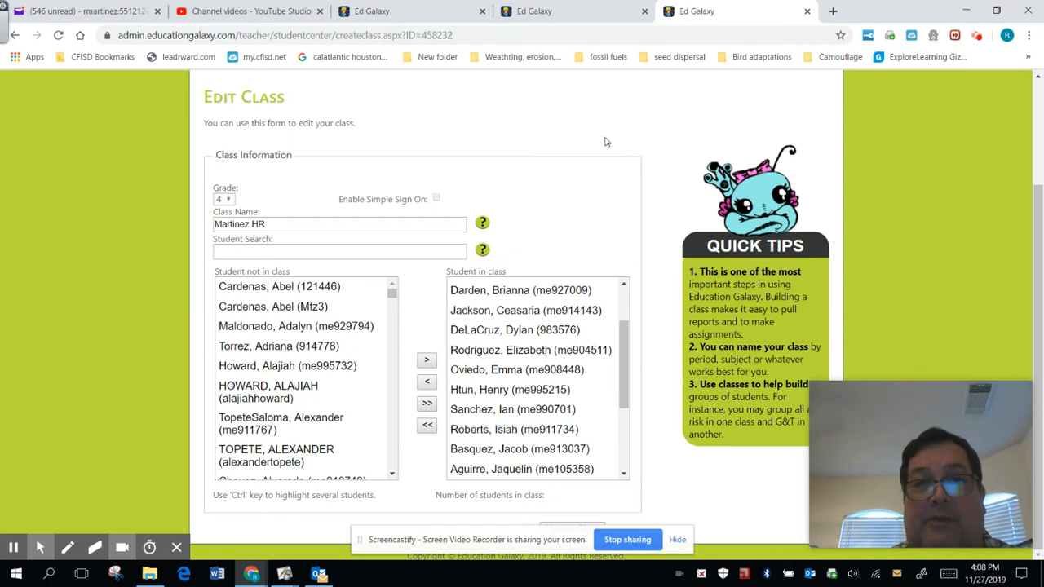
scroll(957, 171, up, 3)
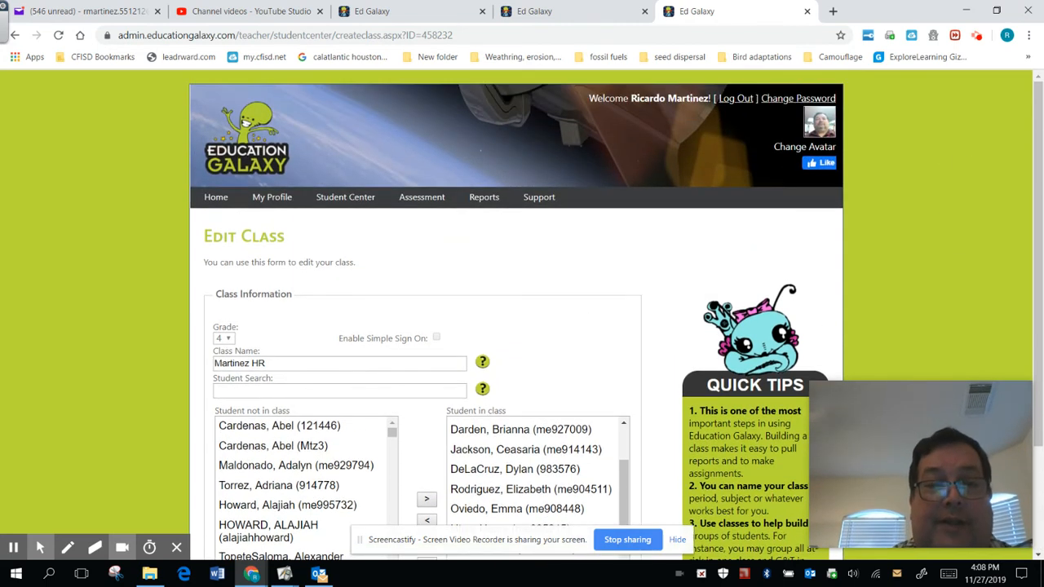
Open the student list from Manage Users and filter it to grade 4 and the HR class
mouse_move(342, 202)
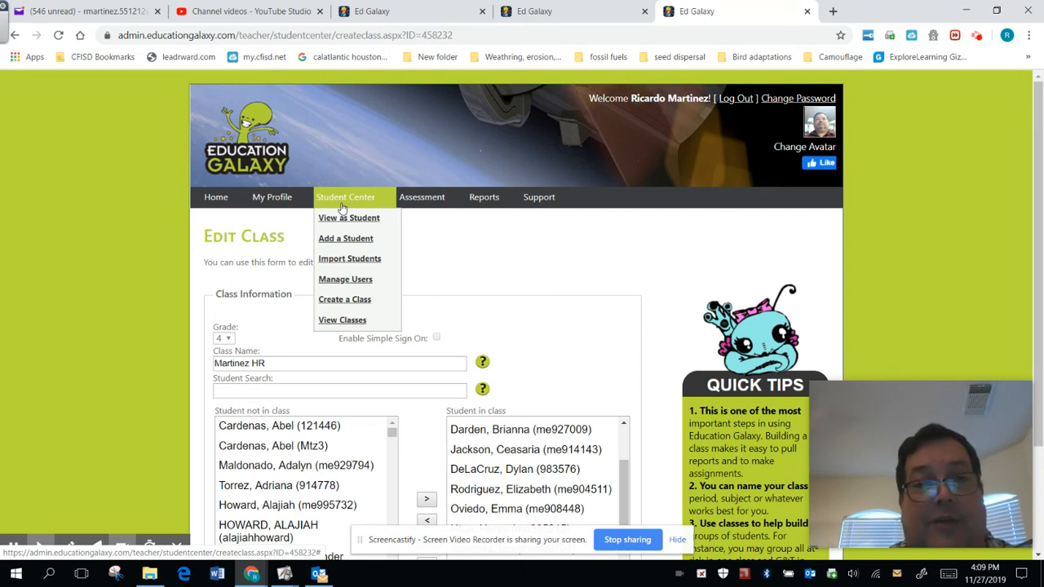
click(326, 284)
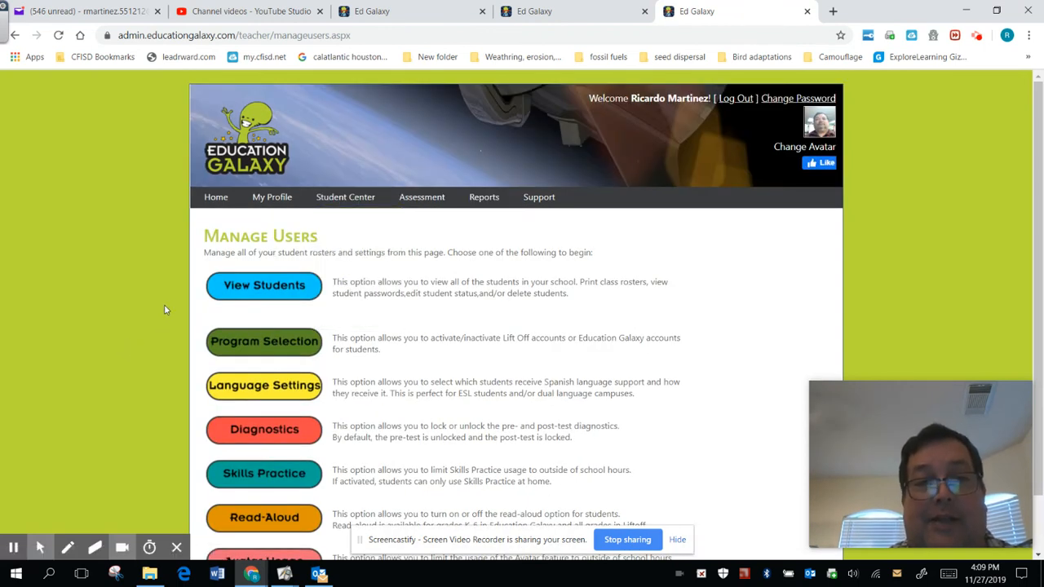
click(235, 286)
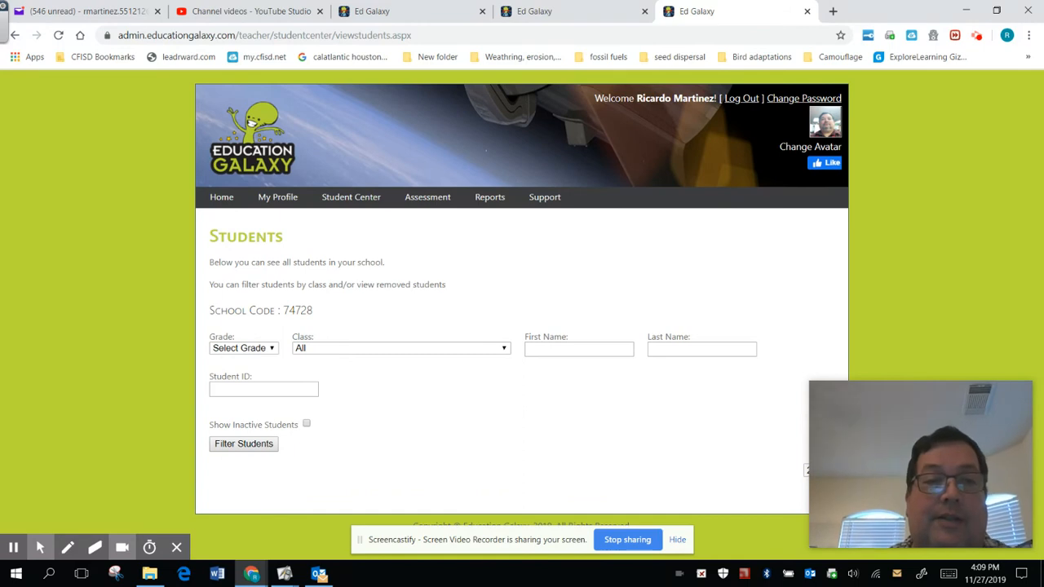
click(270, 349)
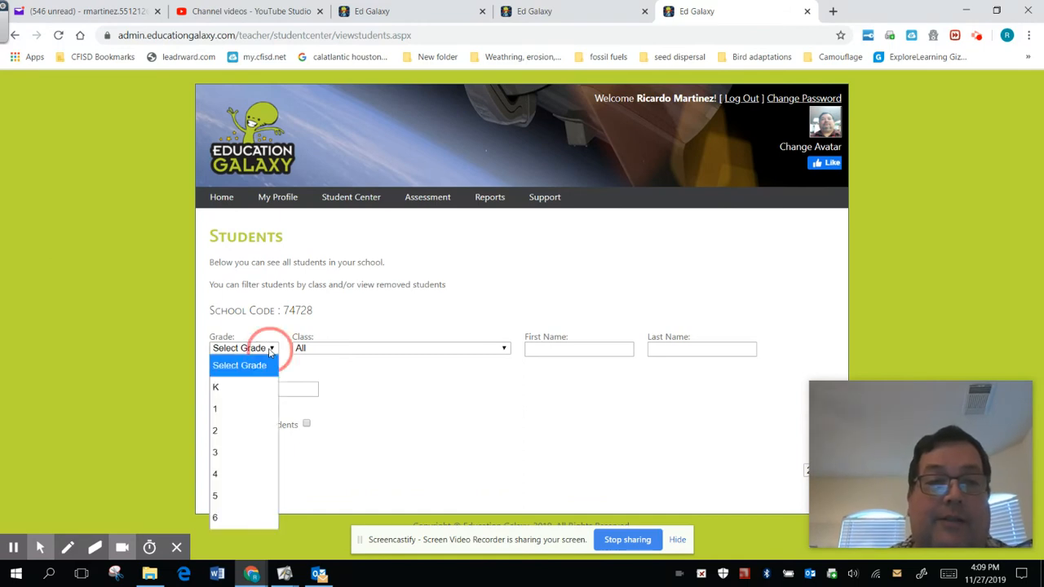
click(232, 472)
click(340, 348)
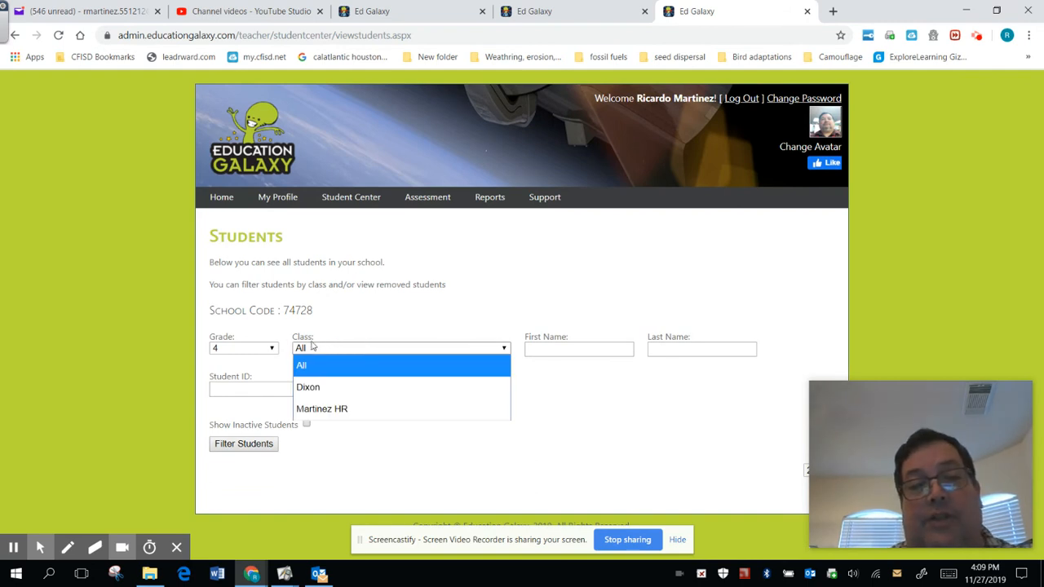
click(353, 409)
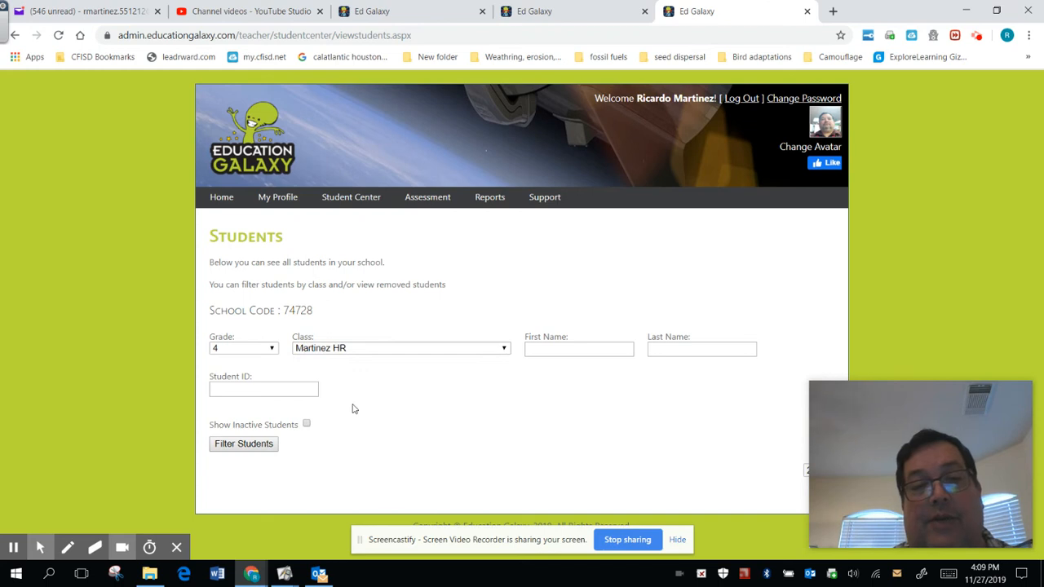
click(259, 447)
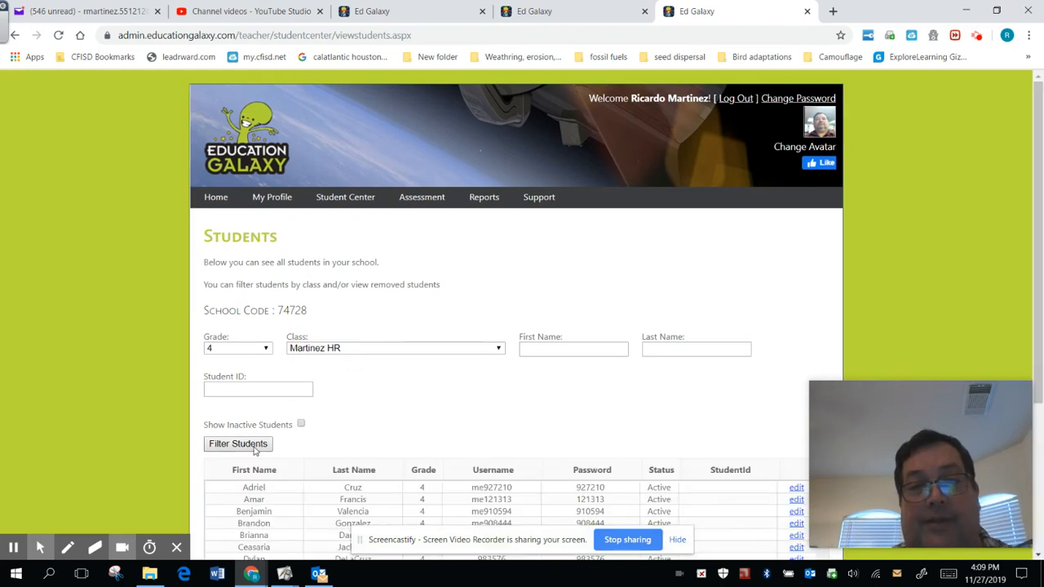
Show 50 students per page and examine the usernames and passwords in the filtered roster
scroll(82, 389, down, 3)
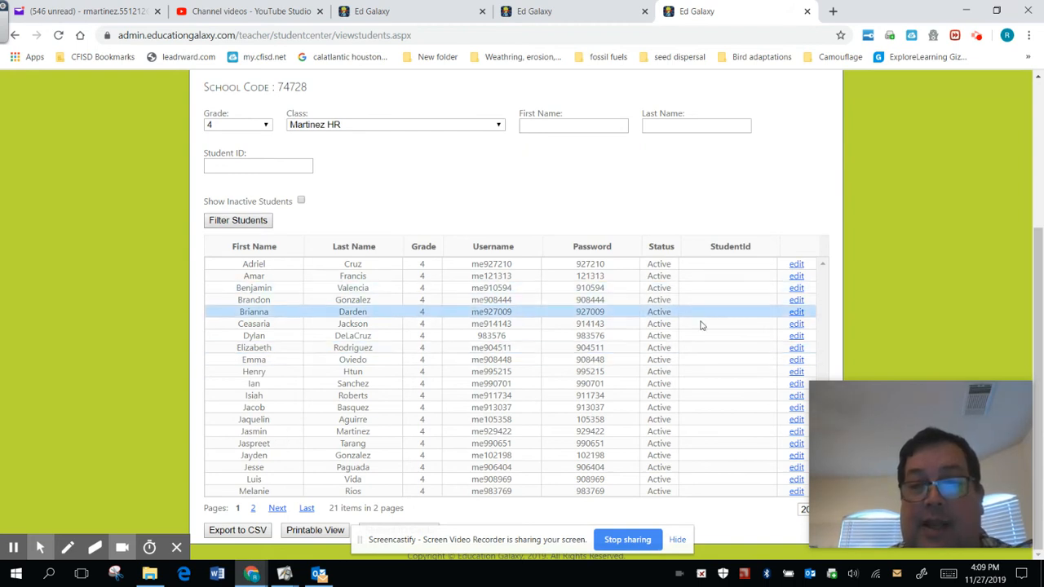
click(802, 507)
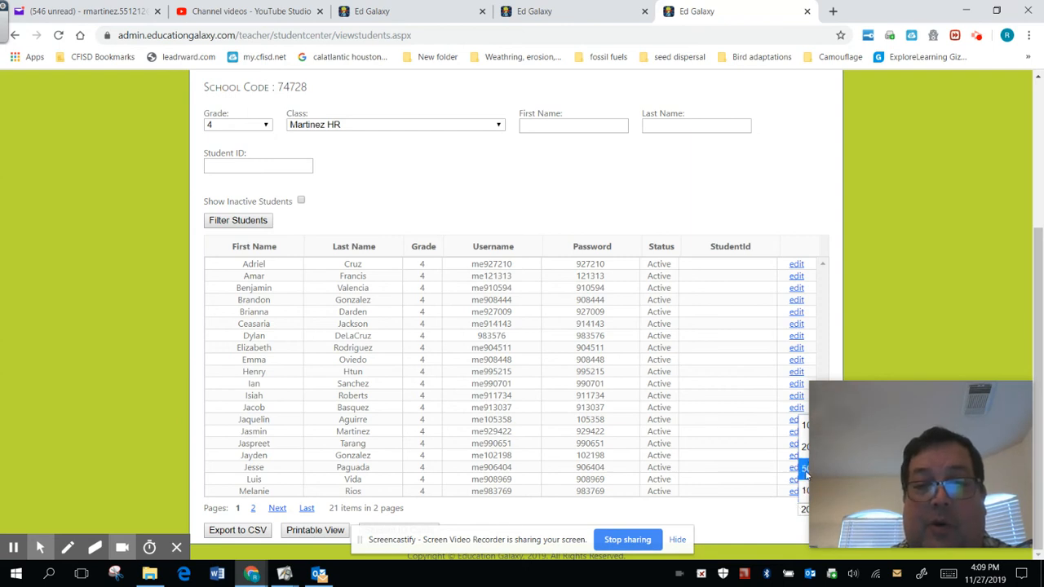
click(803, 470)
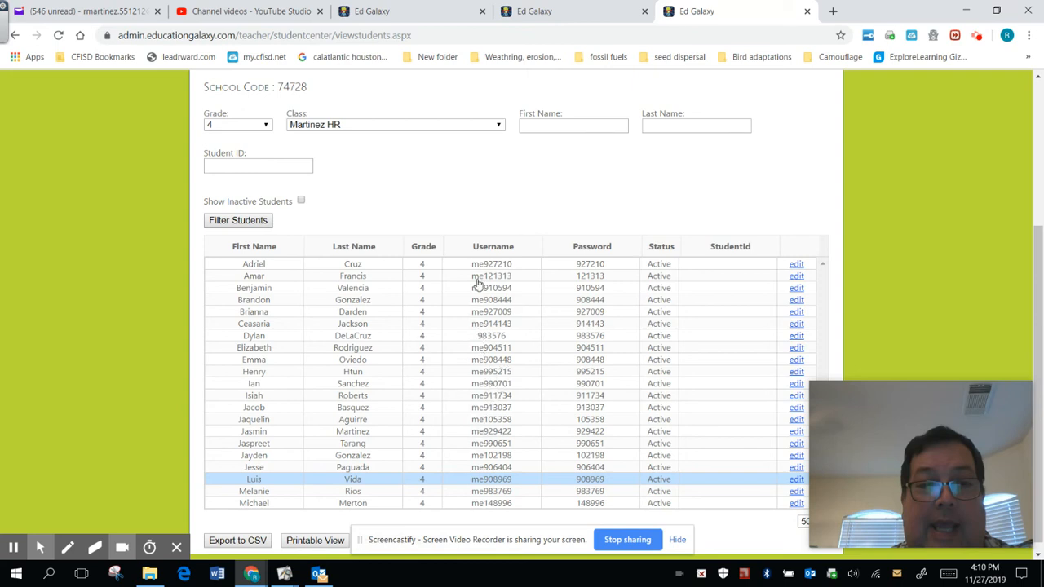
key(Up)
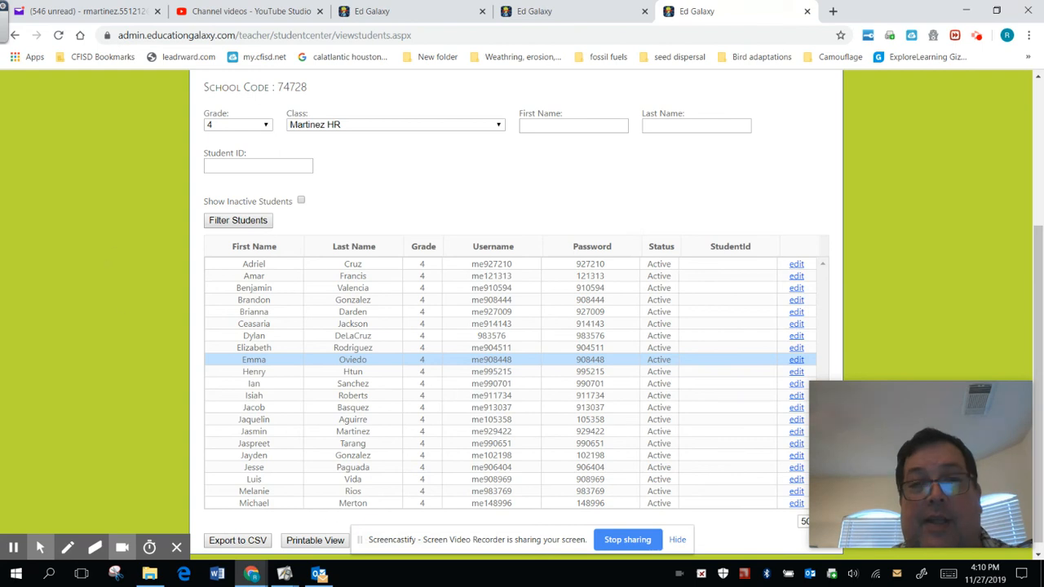
Return to Manage Users, reopen View Students, and filter the list again by grade 4 and the HR class
click(14, 35)
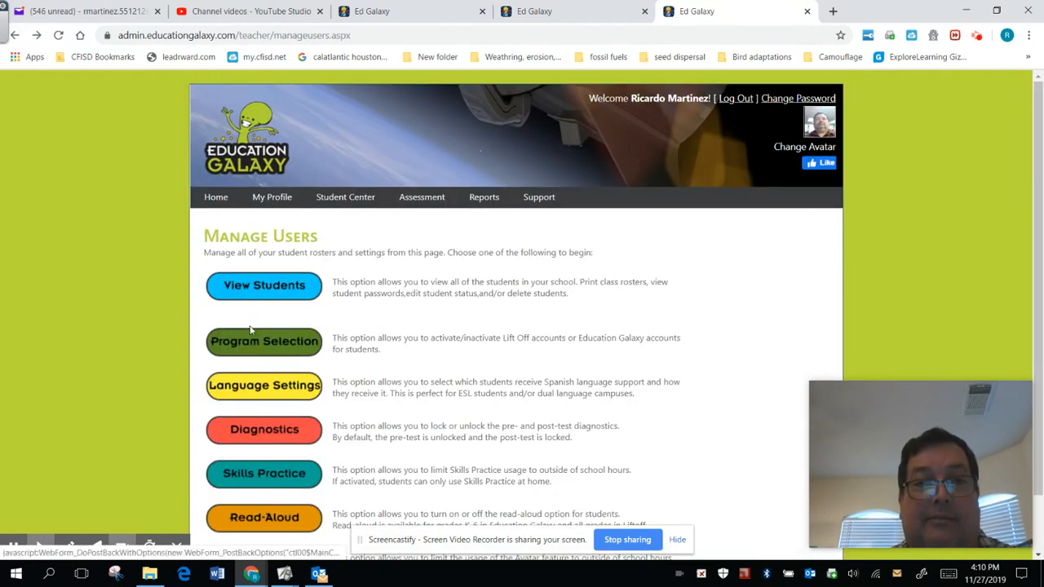
click(258, 292)
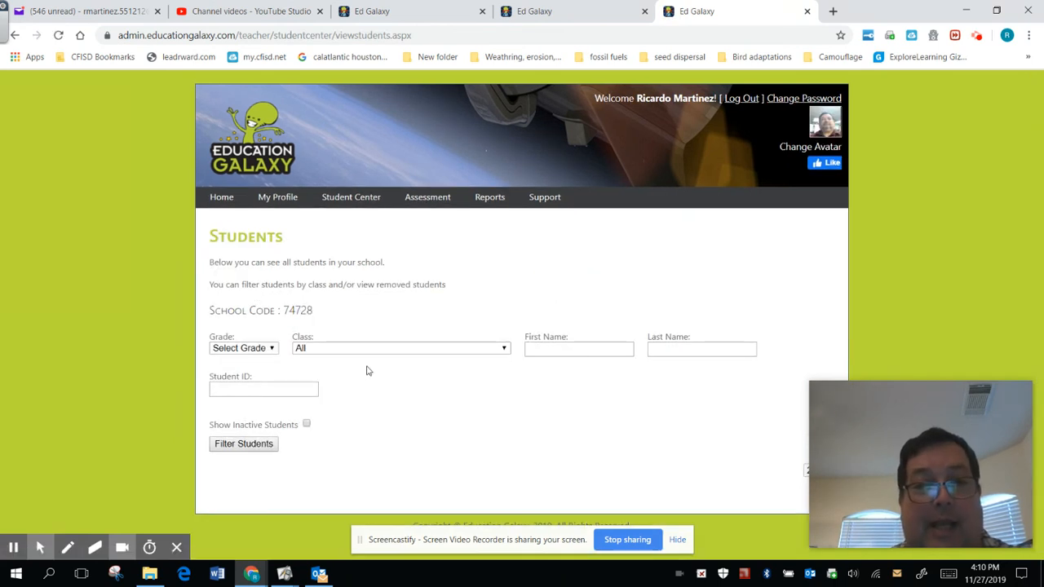
click(274, 349)
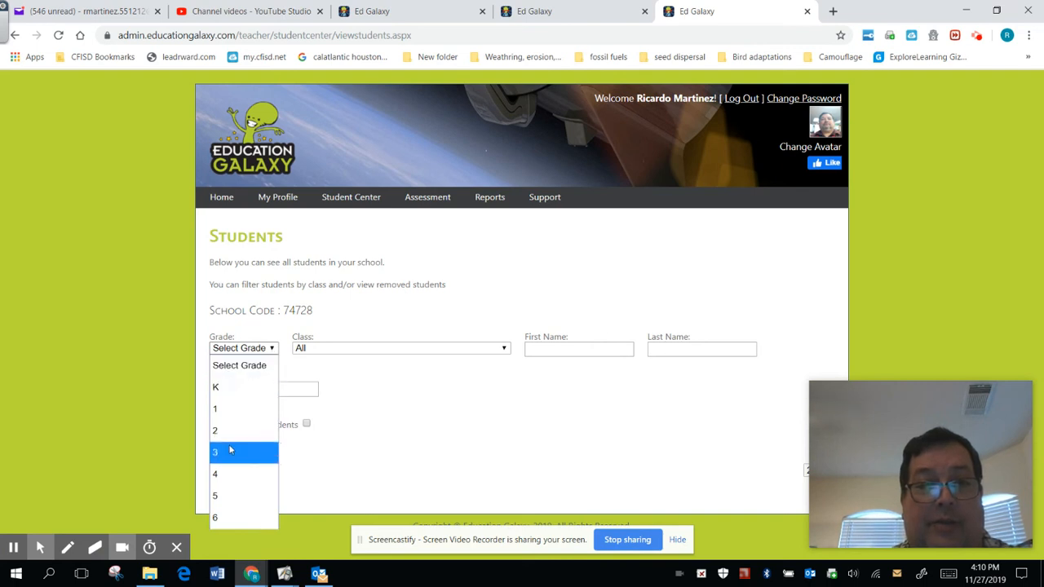
click(228, 475)
click(387, 349)
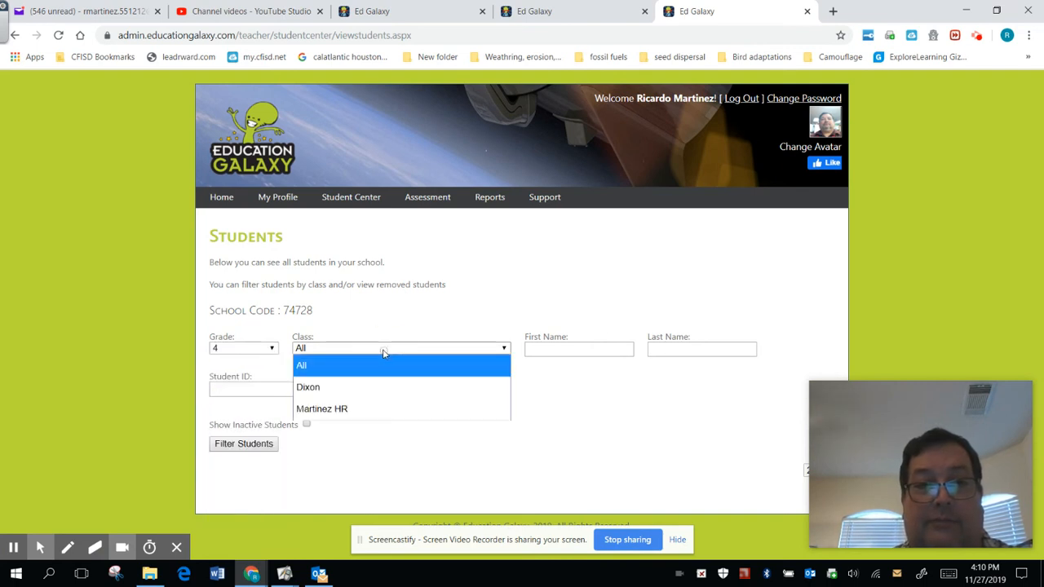
click(350, 408)
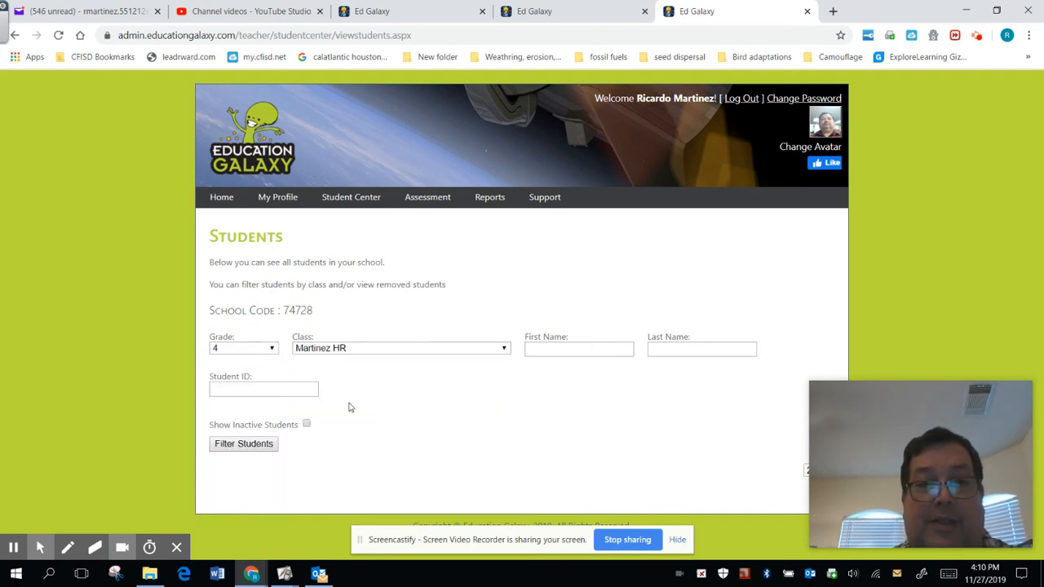
click(268, 445)
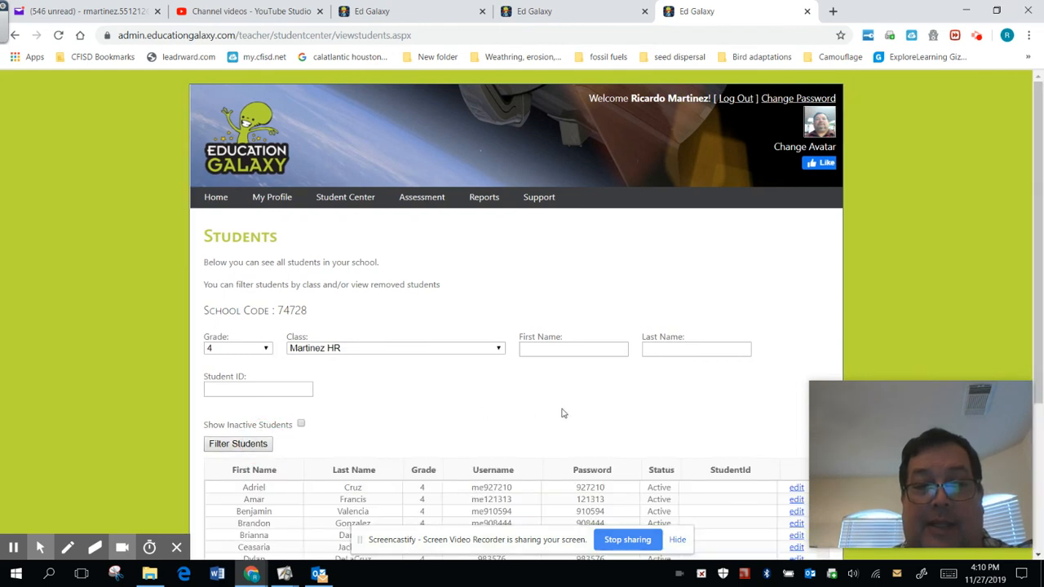
Open the printable login cards for the filtered students and look through them to the last card
scroll(947, 290, down, 3)
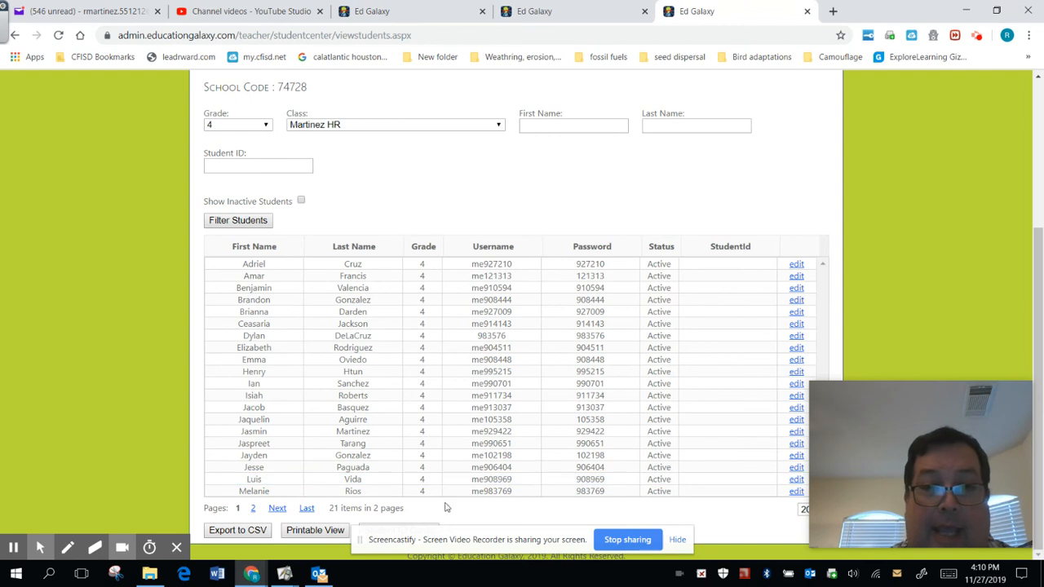
click(434, 529)
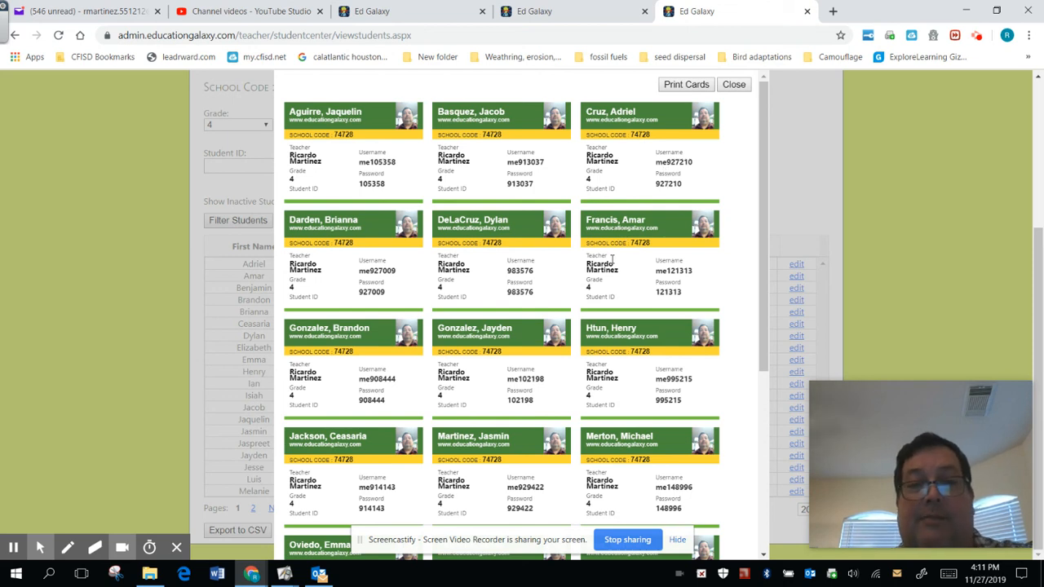
scroll(314, 413, down, 4)
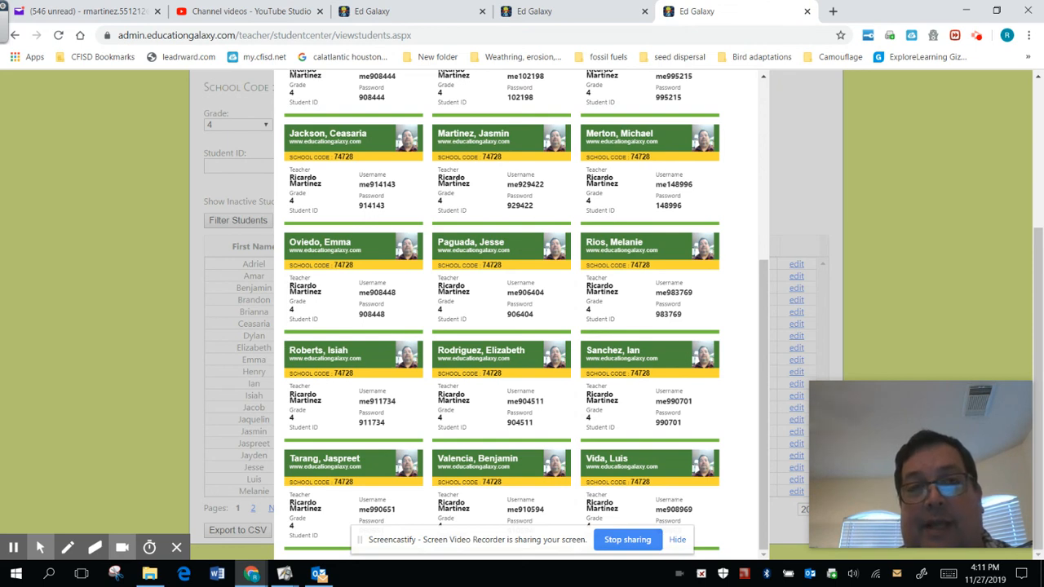
drag(597, 254, 775, 153)
click(818, 158)
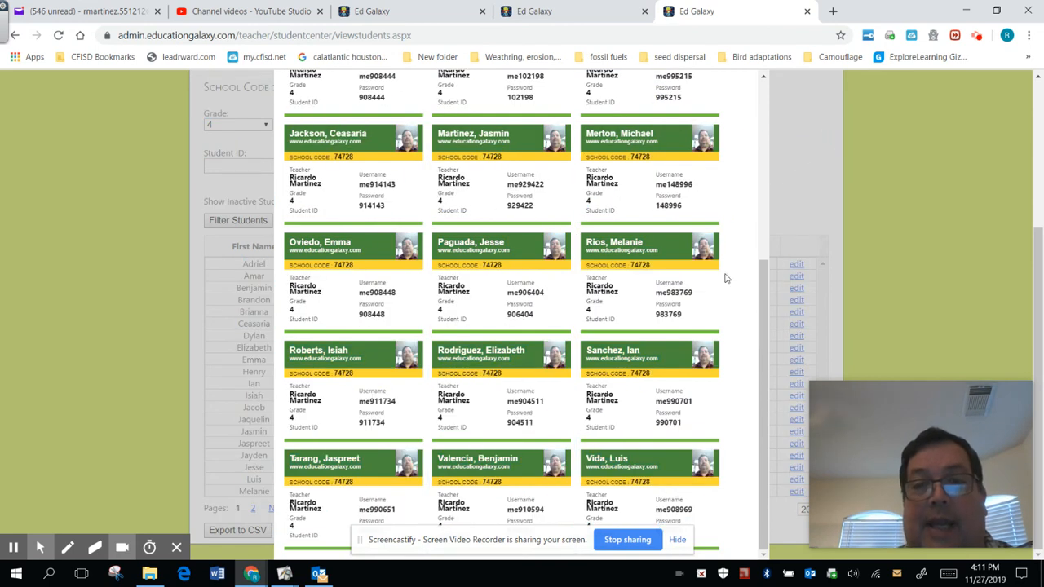